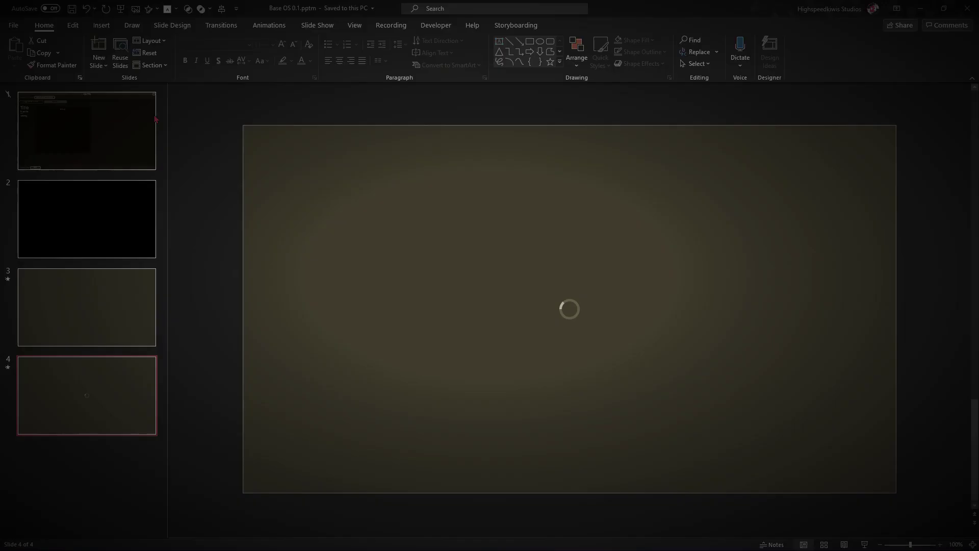
Browse slides 1–4 to review the deck, ending on the App Strip slide
left_click(114, 131)
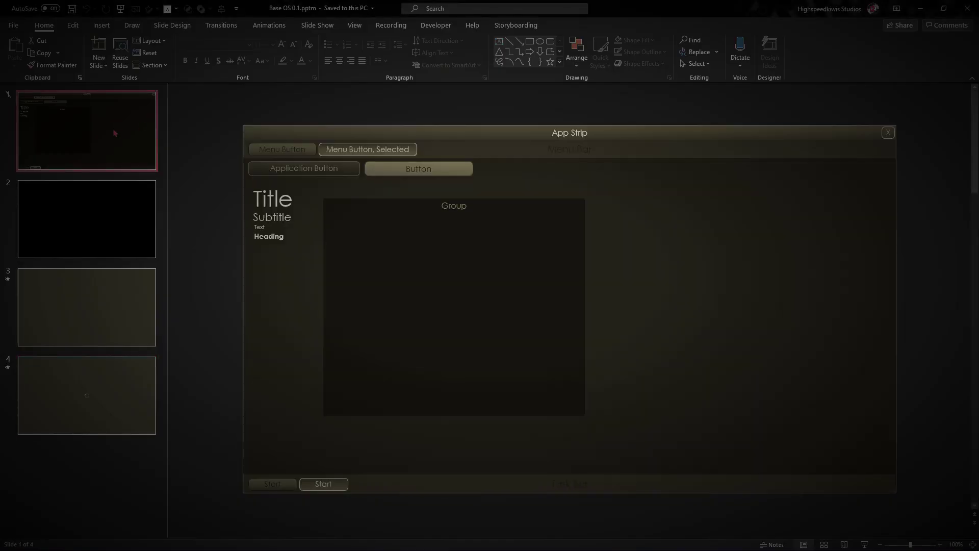
left_click(442, 170)
scroll(443, 171, "up", 1)
scroll(323, 148, "down", 3)
left_click(101, 274)
left_click(100, 234)
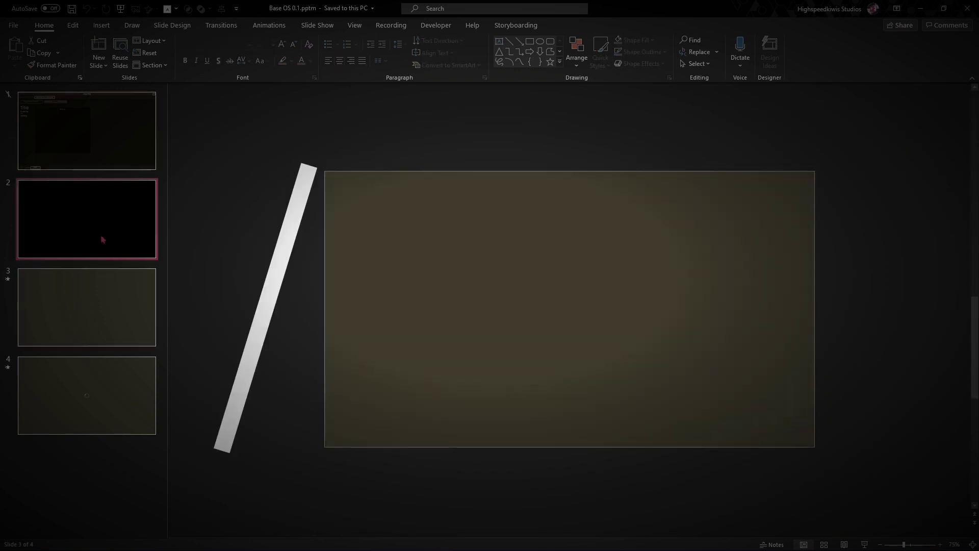
left_click(115, 306)
left_click(123, 378)
left_click(120, 306)
left_click(112, 225)
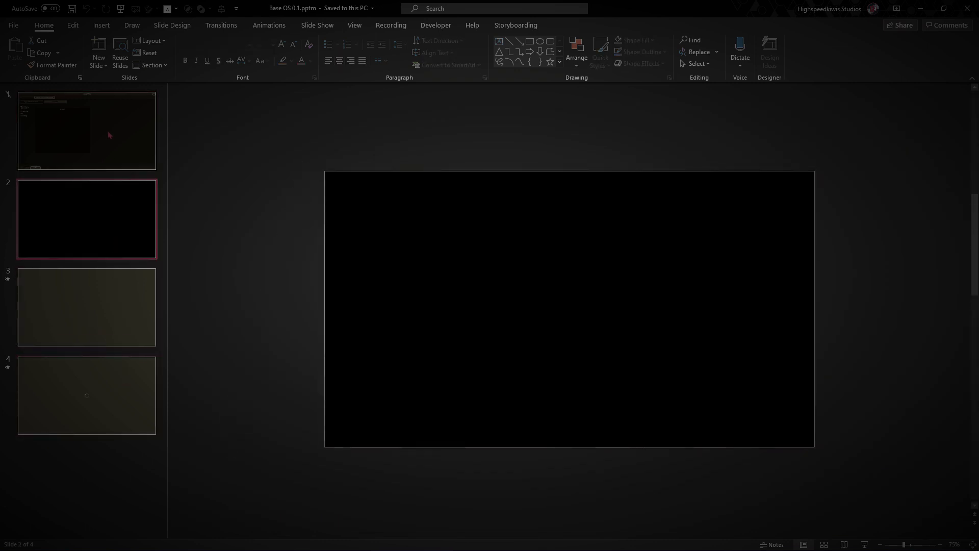
left_click(109, 135)
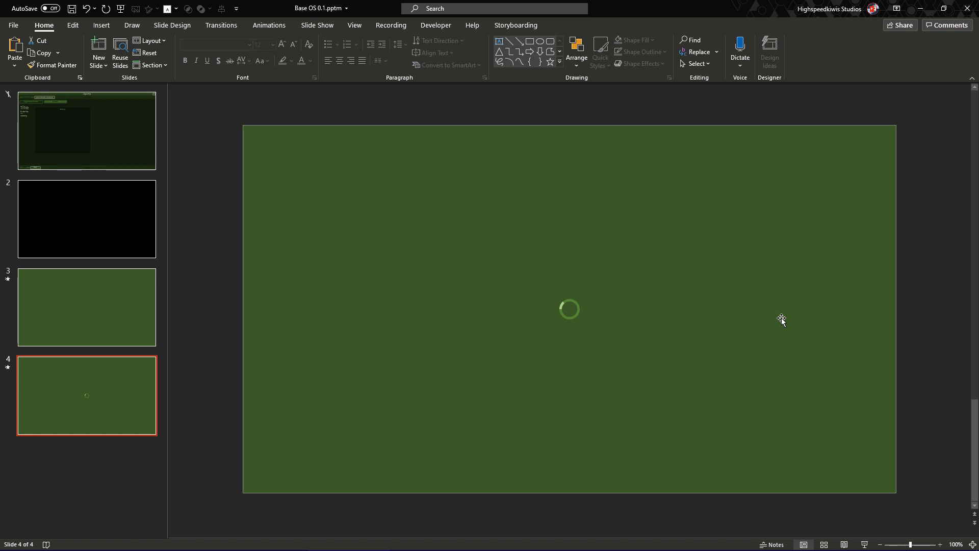
Add a blank slide, move it to the end as slide 5, and return to App Strip
left_click(138, 462)
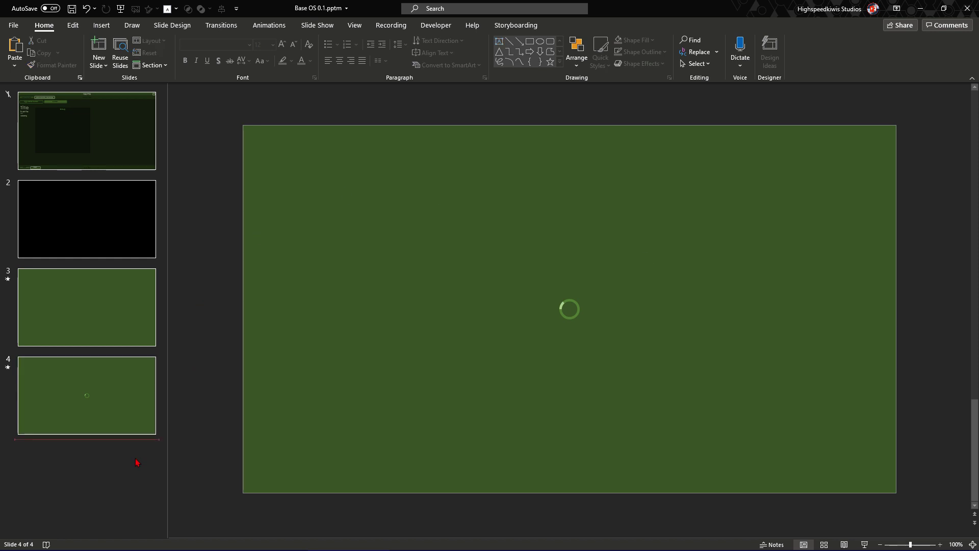
left_click(112, 118)
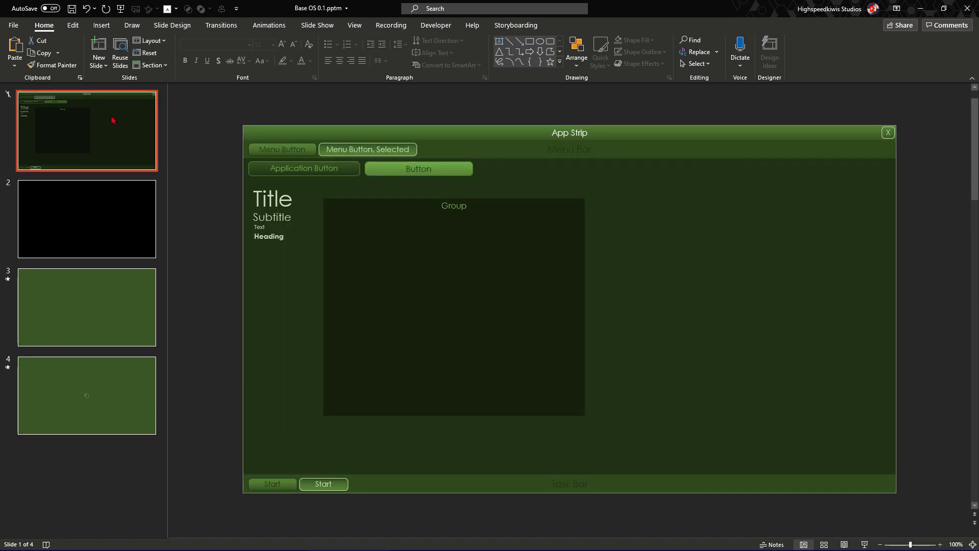
left_click(97, 66)
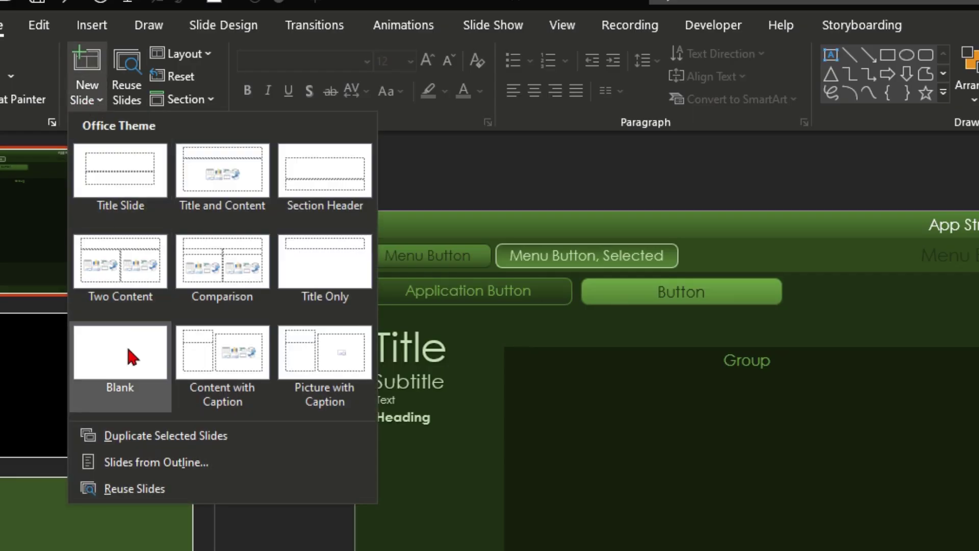
left_click(129, 351)
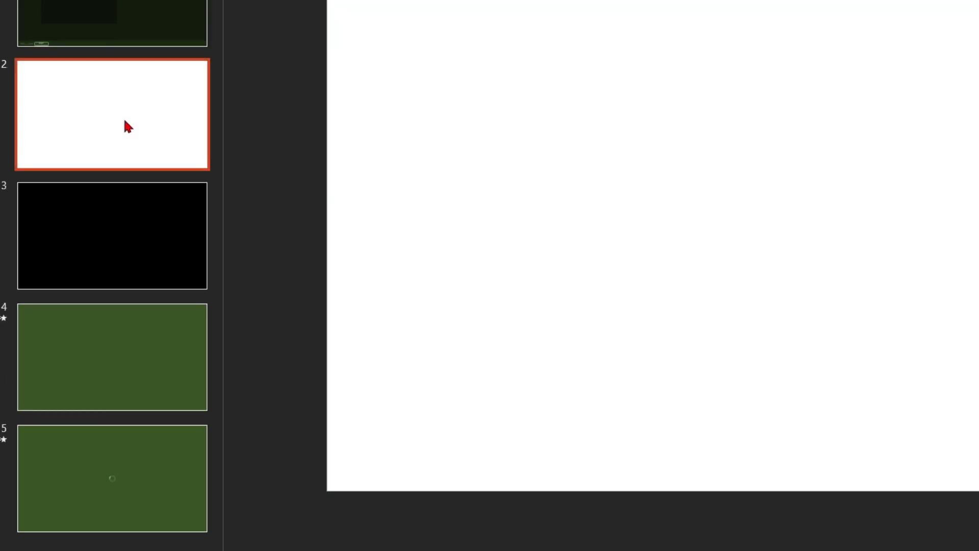
left_click_drag(80, 403, 104, 550)
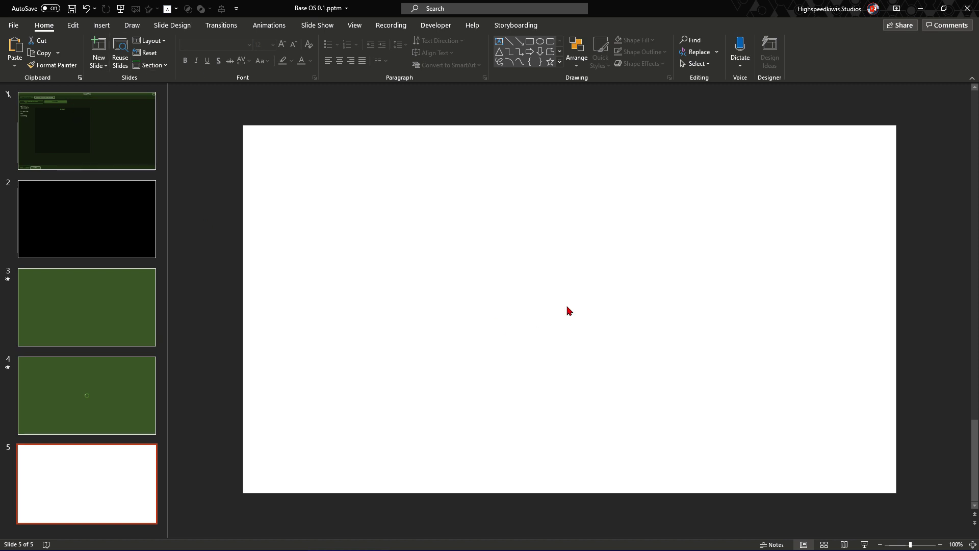
left_click(120, 156)
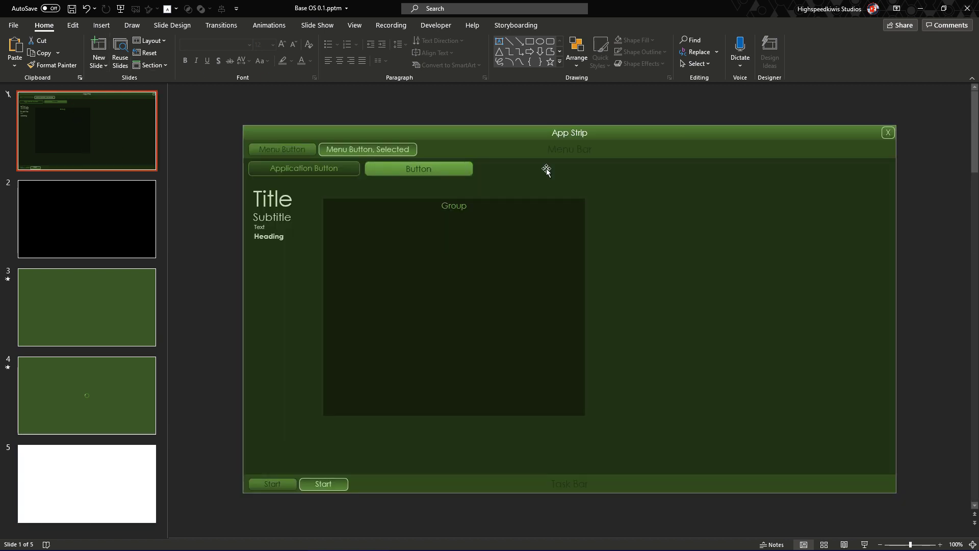
Select the App Strip title bar, background, Title/Subtitle/Text/Heading labels, Group box and Button
left_click(709, 136)
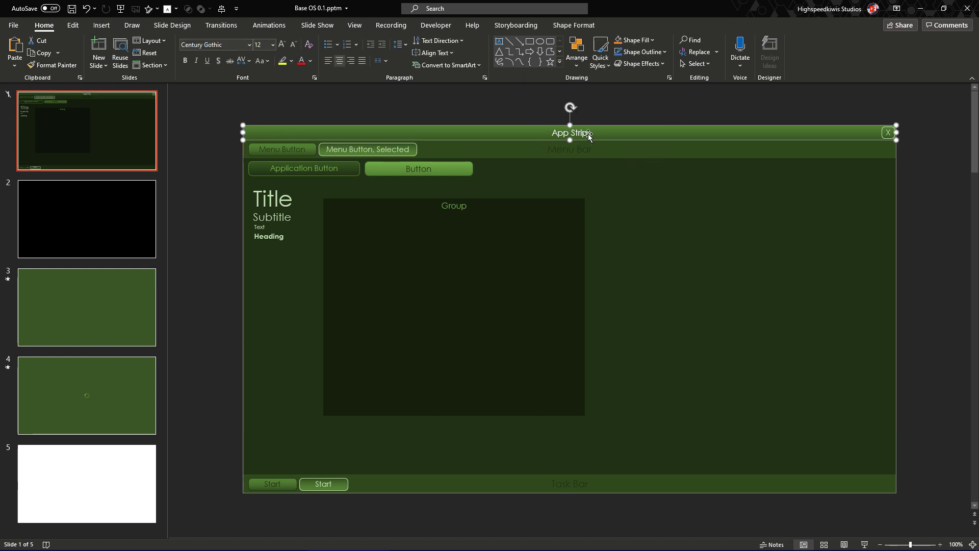
left_click(666, 237, "shift")
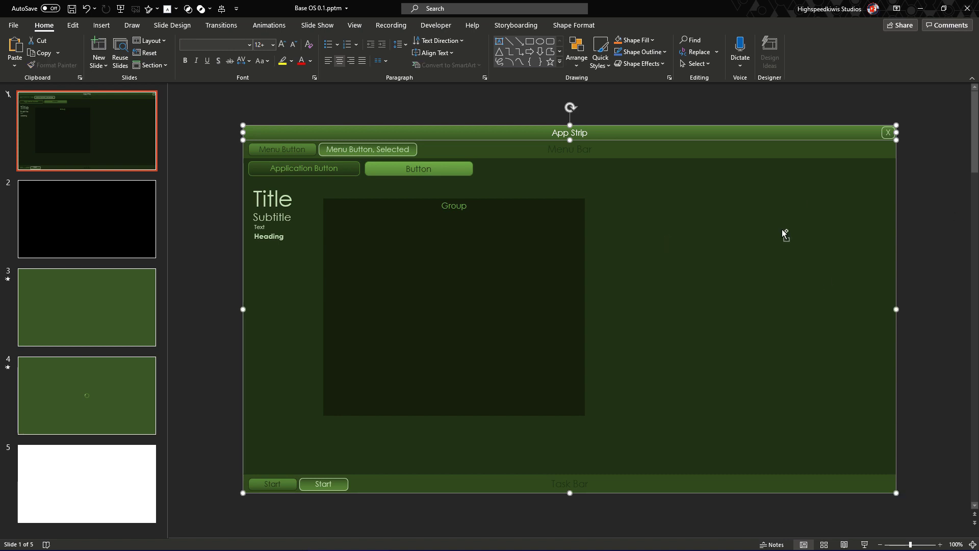
left_click(266, 196, "shift")
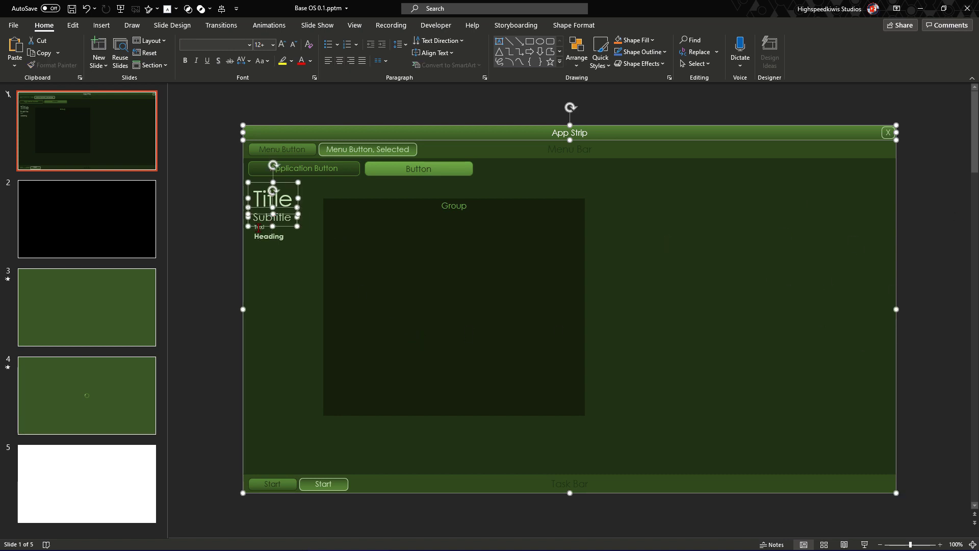
left_click(264, 229, "shift")
left_click(284, 220, "shift")
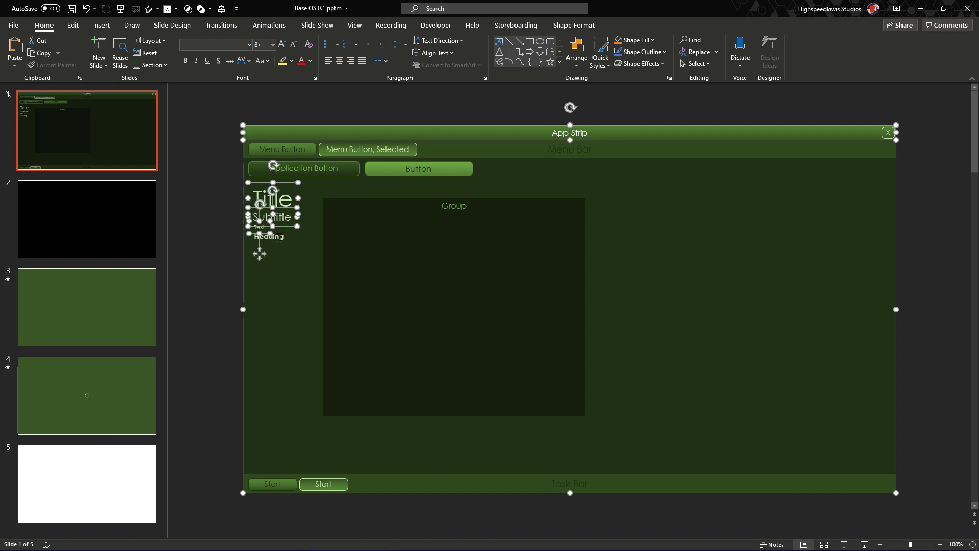
left_click(280, 238, "shift")
left_click(521, 269, "shift")
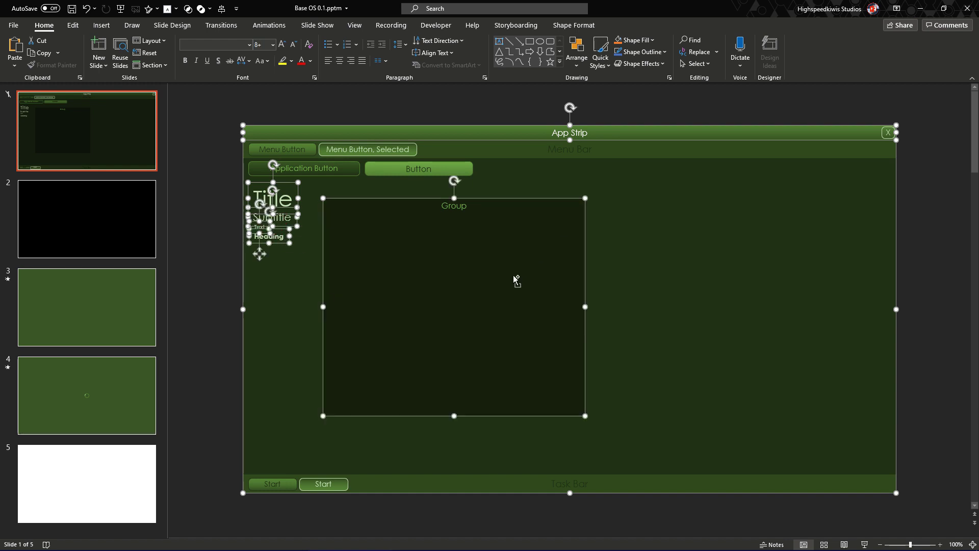
left_click(449, 168, "shift")
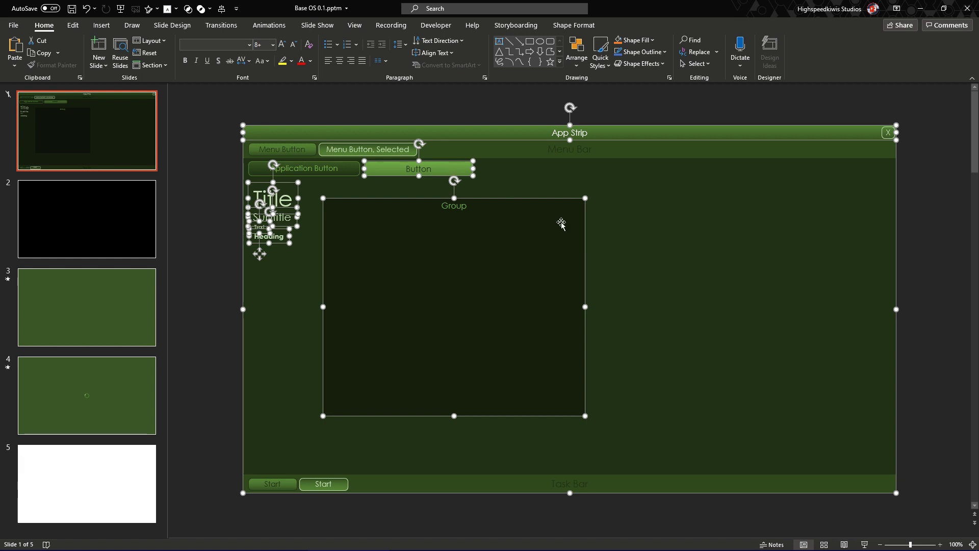
Copy the selected elements and paste them onto blank slide 5
key("ctrl+c")
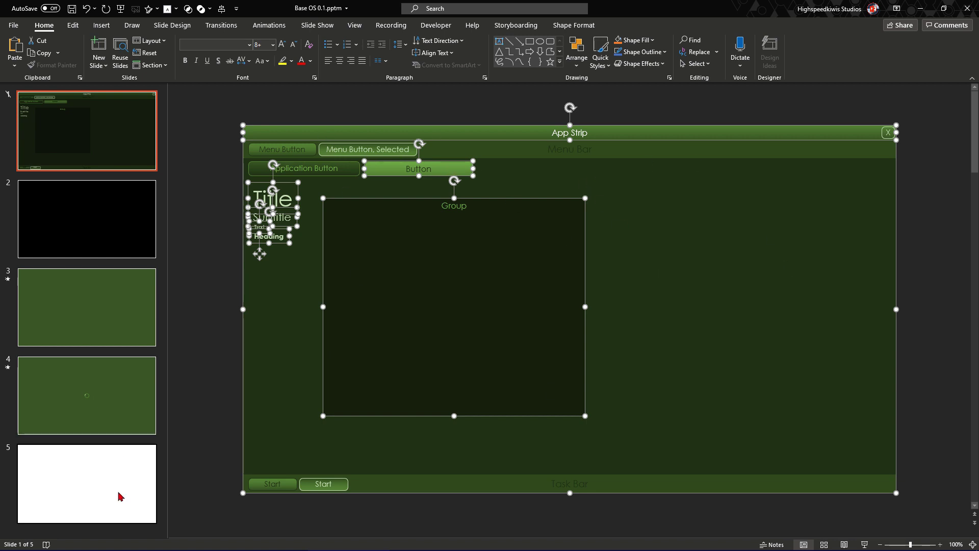
left_click(120, 494)
key("ctrl+v")
left_click(343, 112)
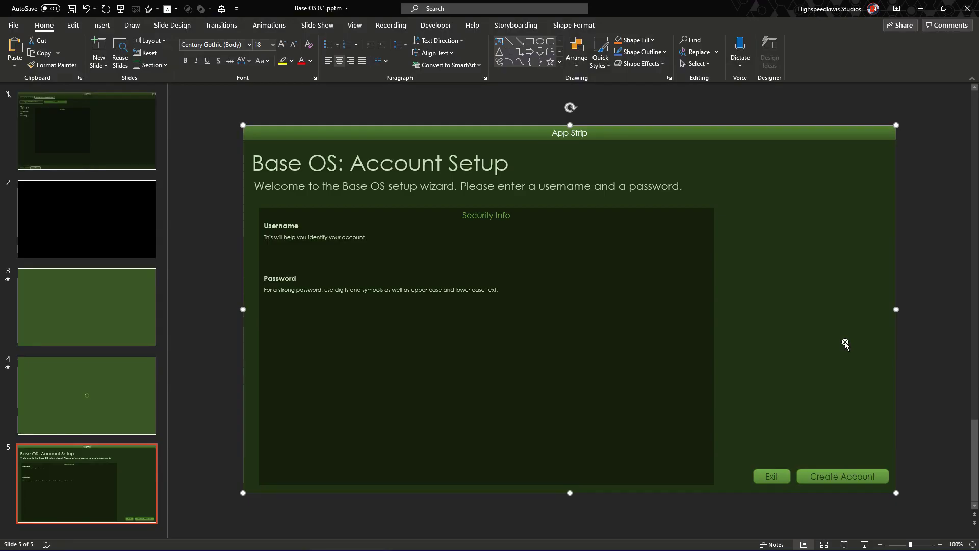
Review the 'Base OS: Account Setup' title and welcome subtitle on slide 5
left_click(951, 153)
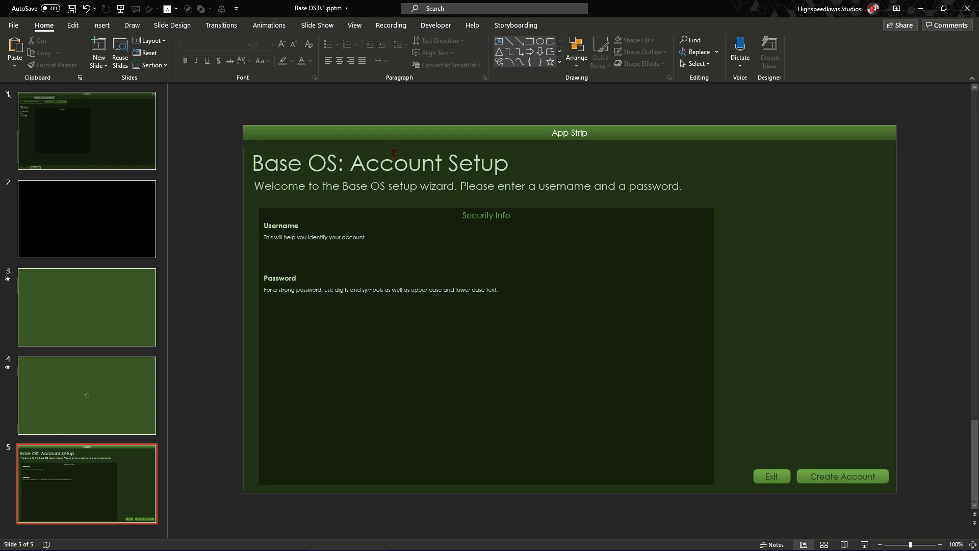
left_click(395, 153)
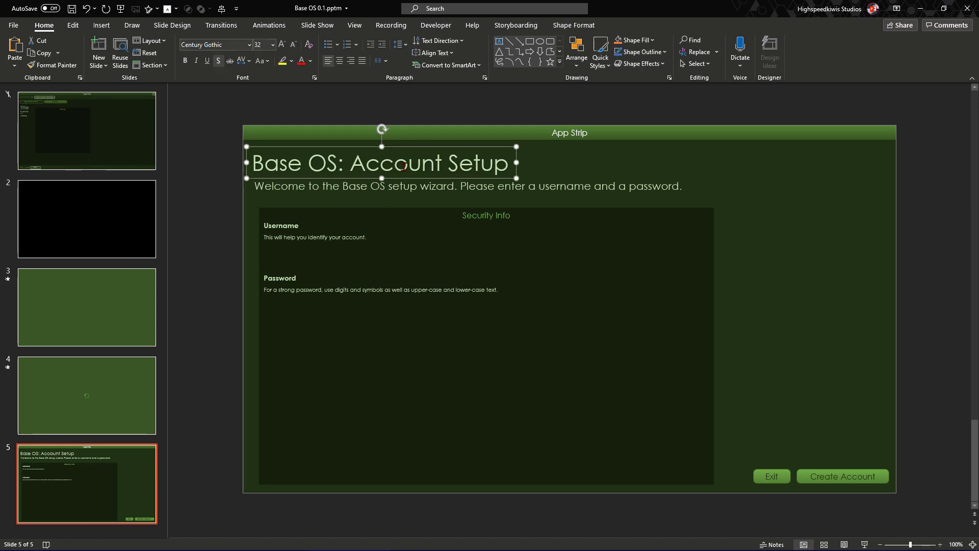
left_click_drag(351, 164, 510, 164)
left_click(571, 158)
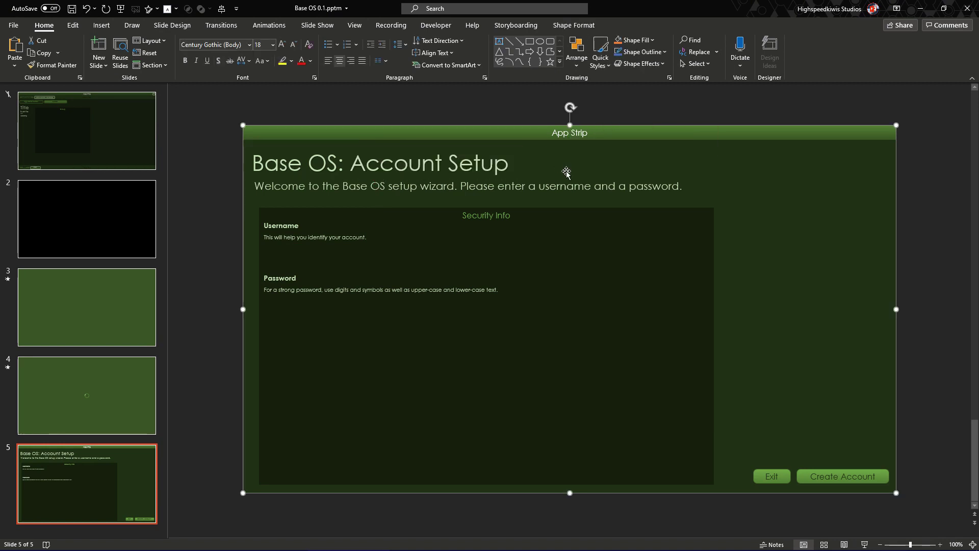
left_click_drag(255, 186, 680, 186)
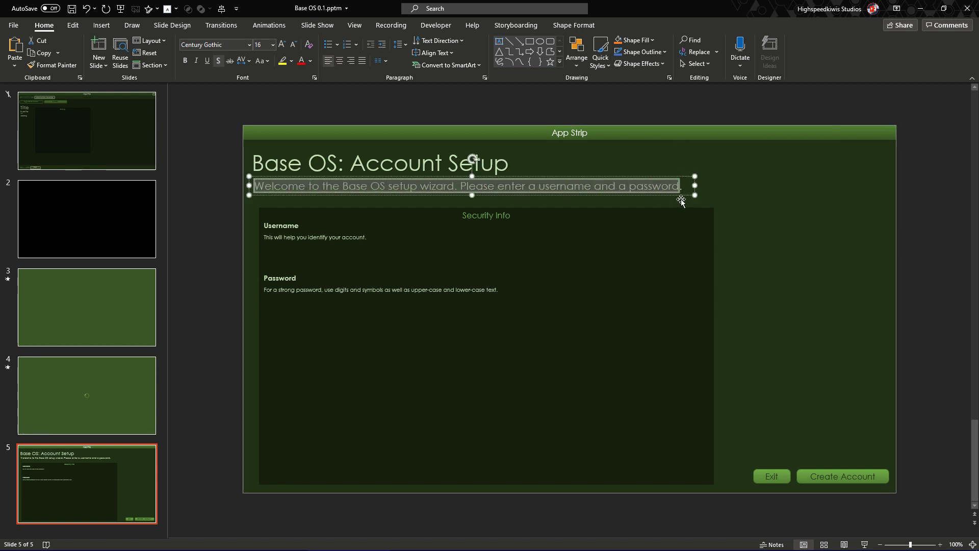
Check the Username and Password labels, then widen the Security Info box slightly left
left_click(485, 206)
left_click(282, 227)
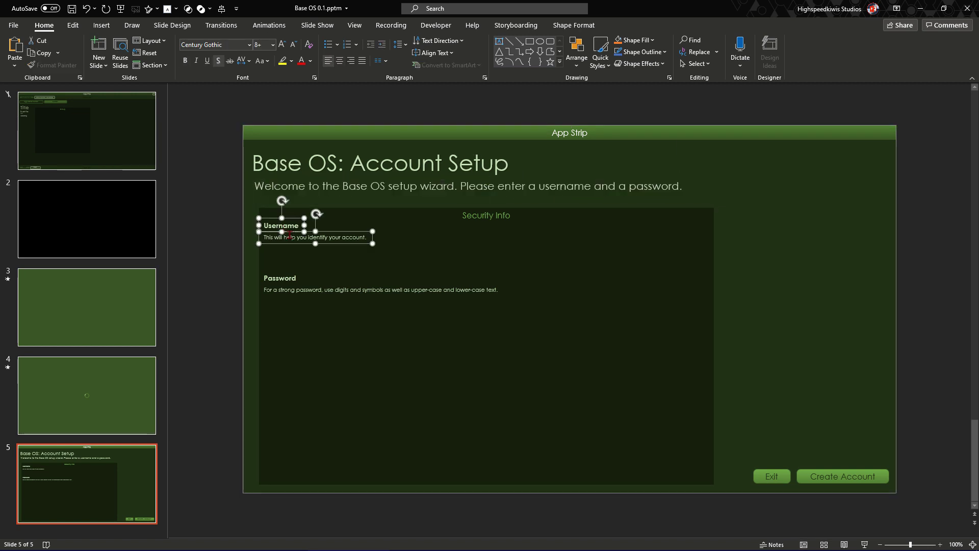
left_click(289, 281)
left_click(288, 281)
left_click(553, 360)
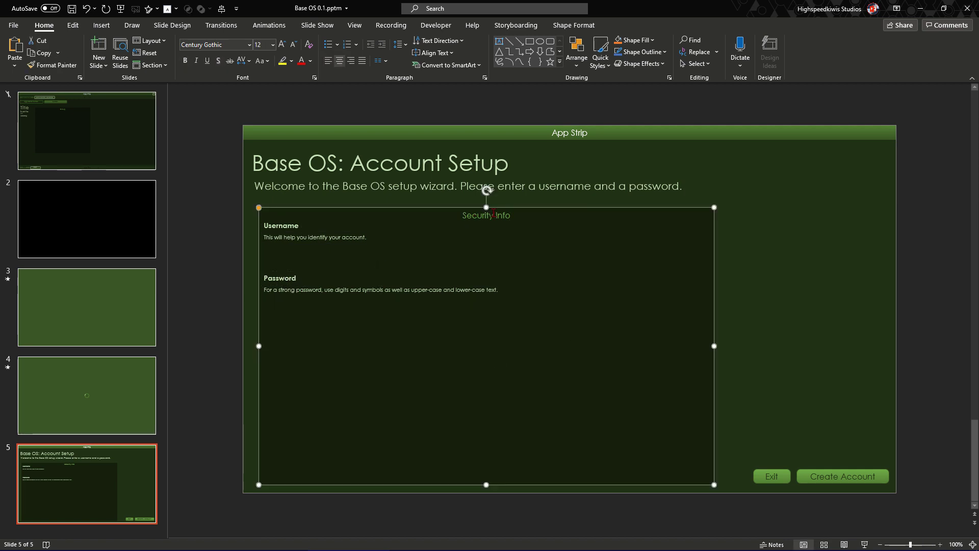
scroll(718, 273, "down", 3)
scroll(718, 270, "up", 3)
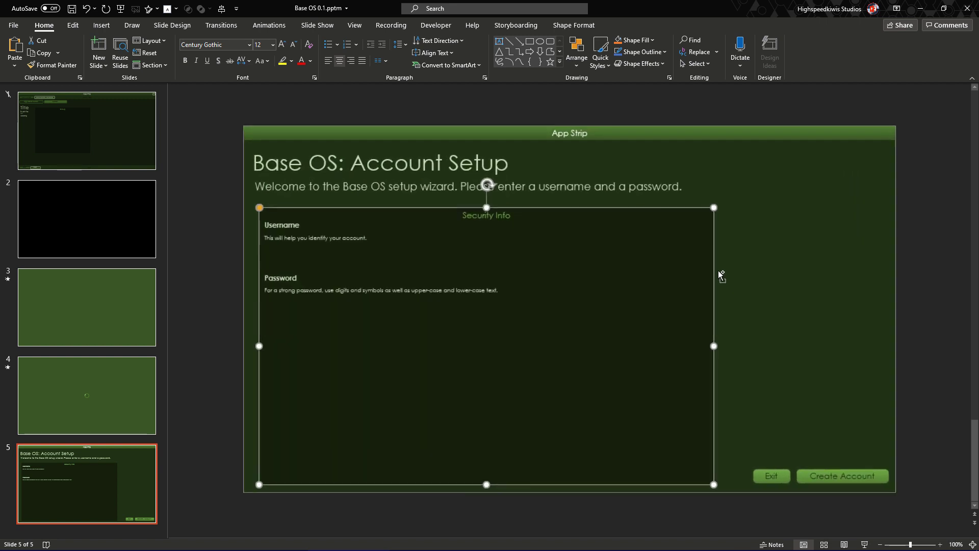
left_click(313, 187)
left_click(320, 211)
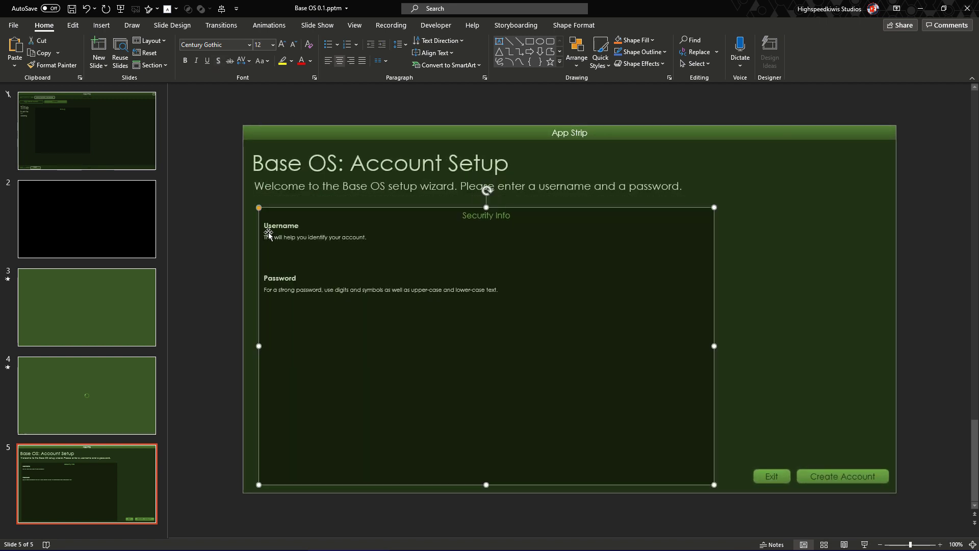
left_click_drag(259, 347, 250, 347)
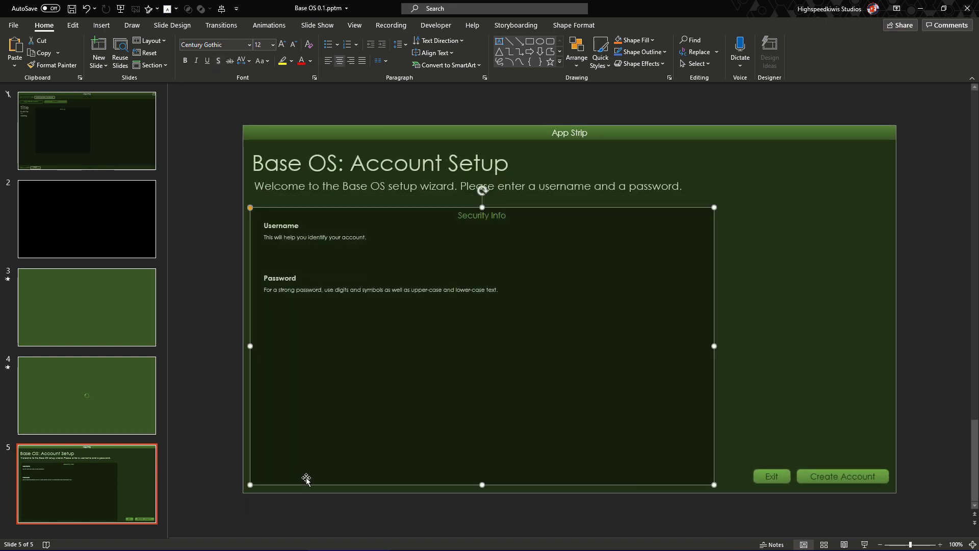
key("Escape")
Check the Exit and Create Account buttons at the bottom of the screen
left_click(782, 481)
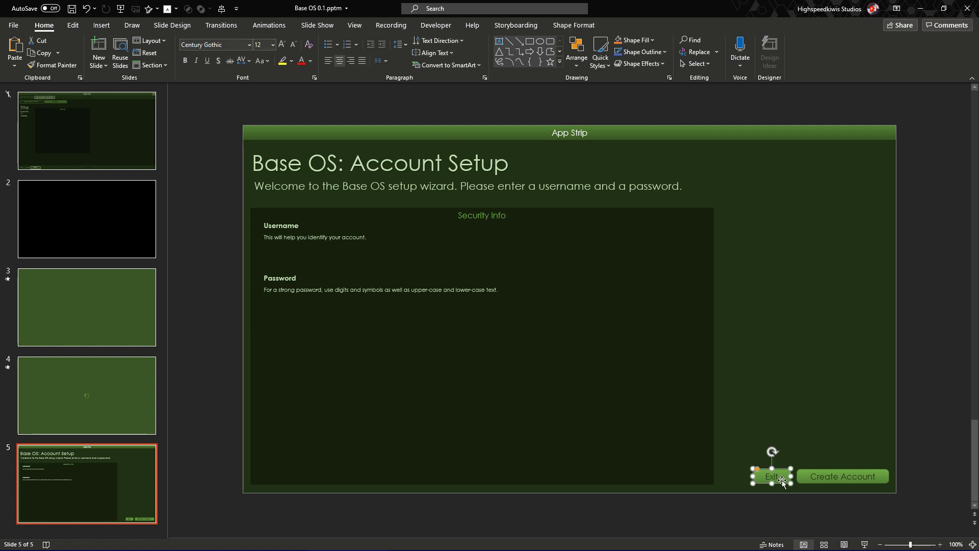
left_click(862, 479)
left_click(777, 476)
left_click(813, 483)
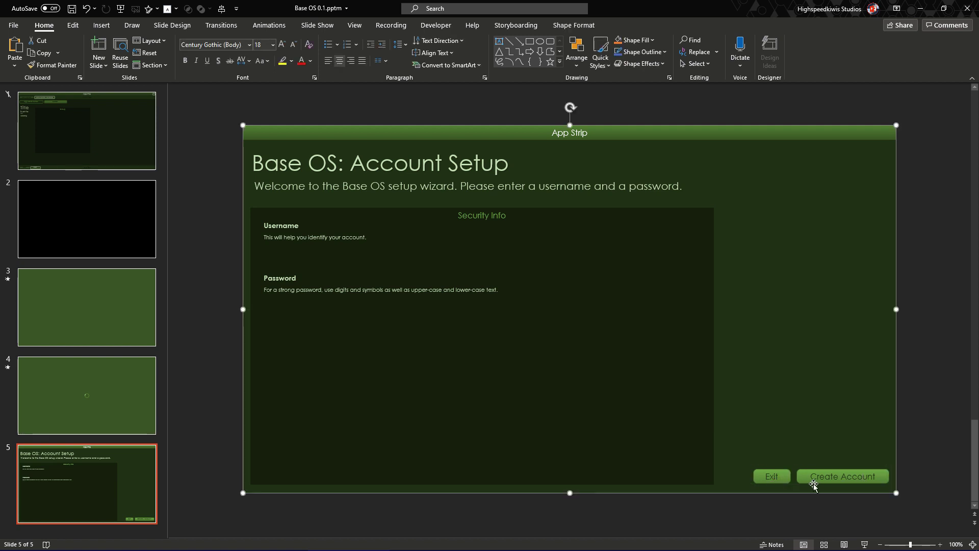
left_click(807, 478)
left_click(809, 504)
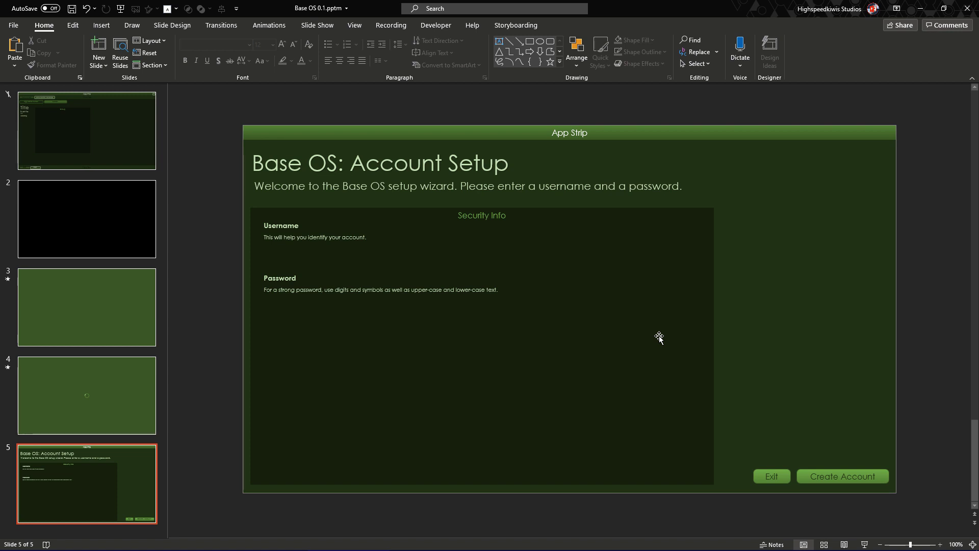
Rename the App Strip title bar to 'Setup' and bring up the Developer ribbon
left_click(651, 126)
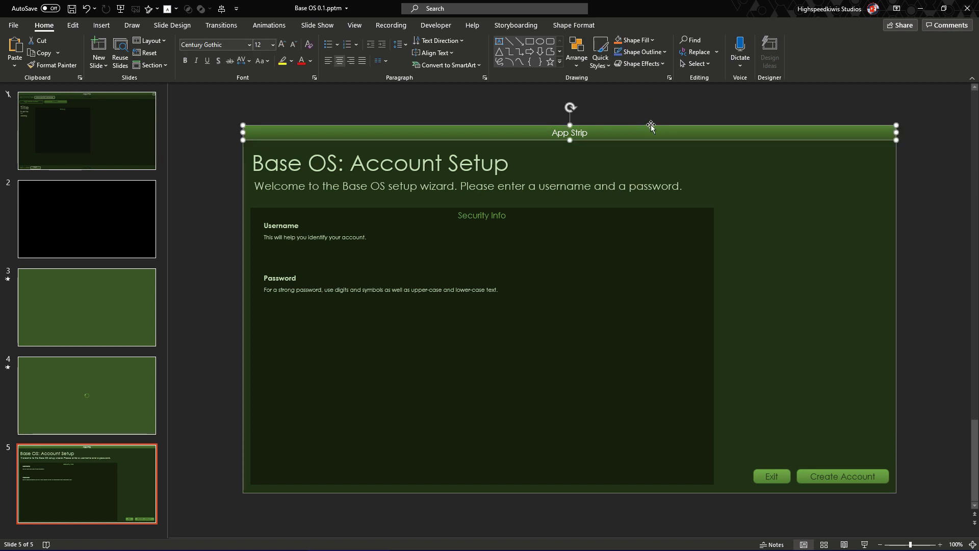
type("Setup")
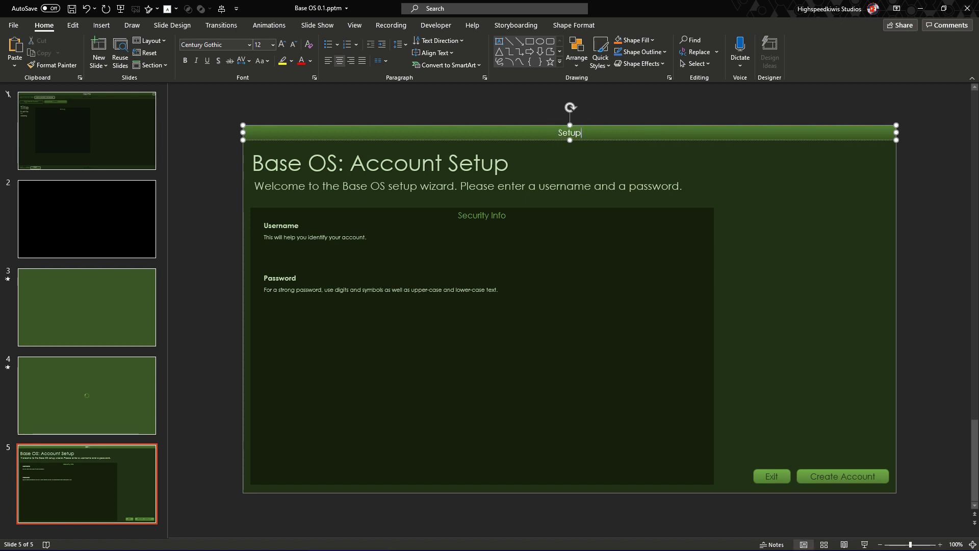
left_click(686, 118)
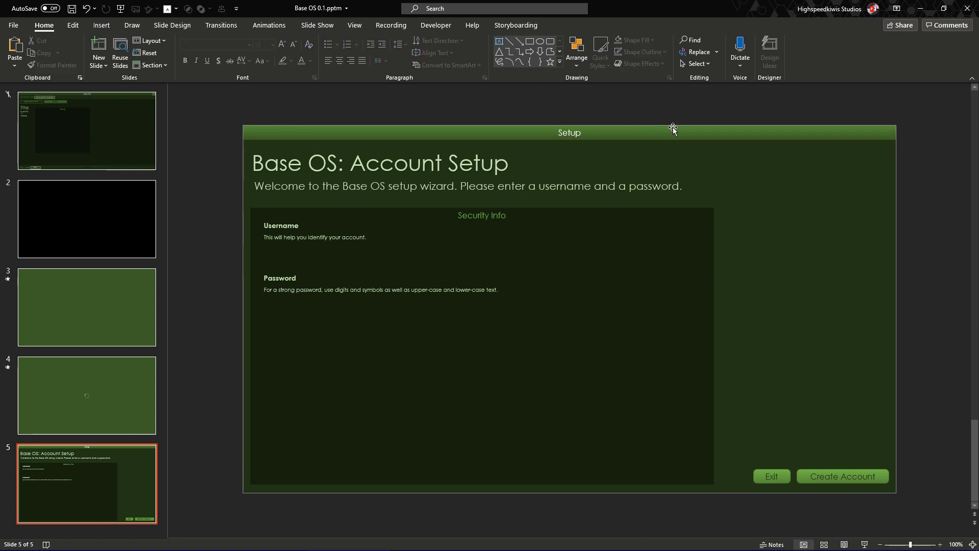
left_click(505, 258)
left_click(452, 27)
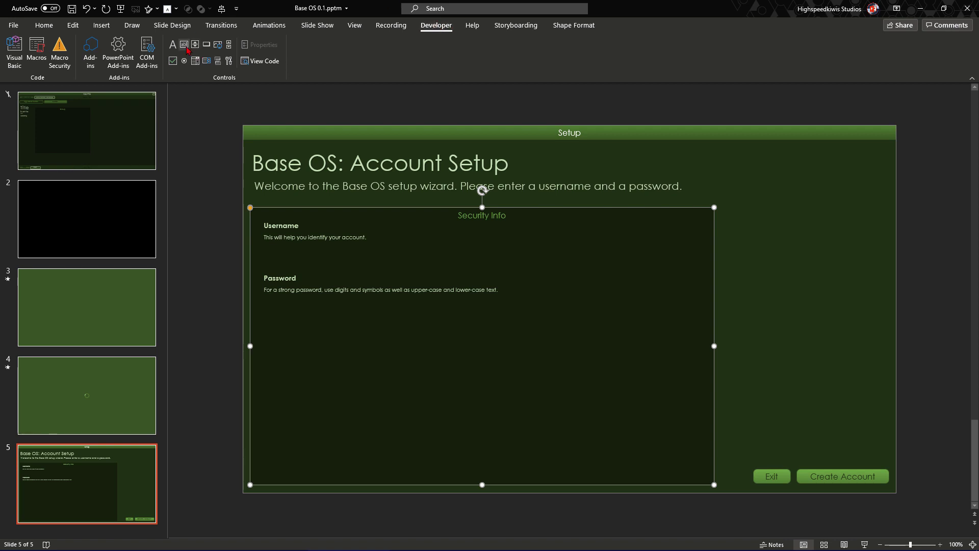
right_click(437, 27)
left_click(495, 32)
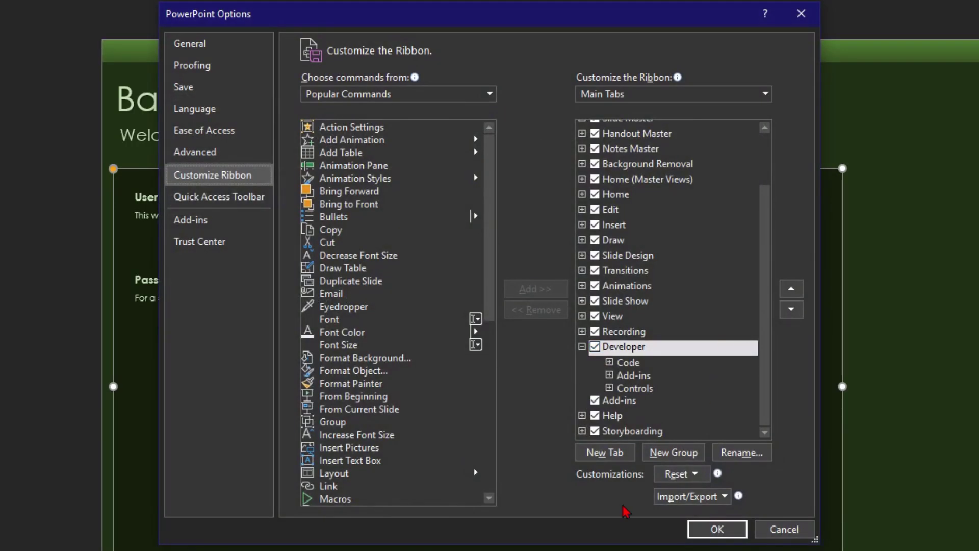
left_click(718, 532)
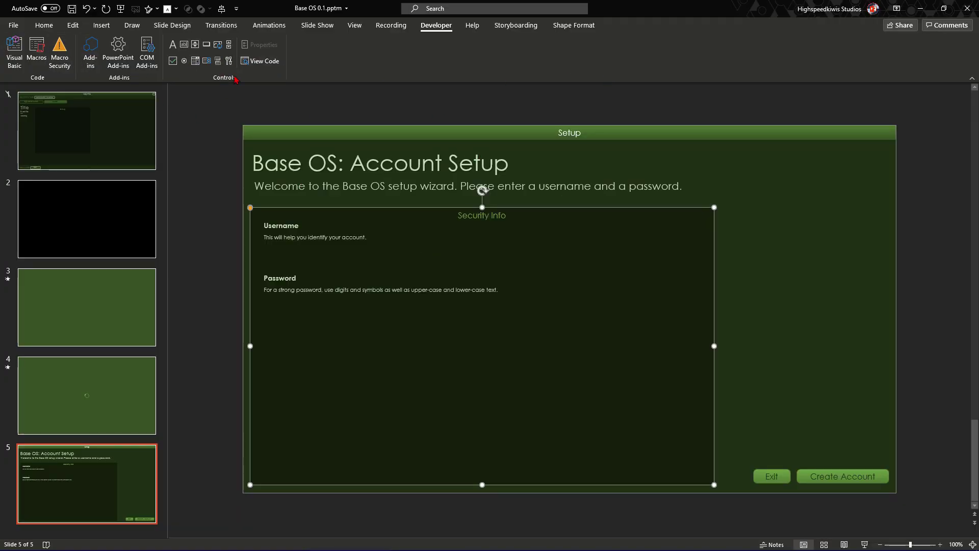
left_click(186, 126)
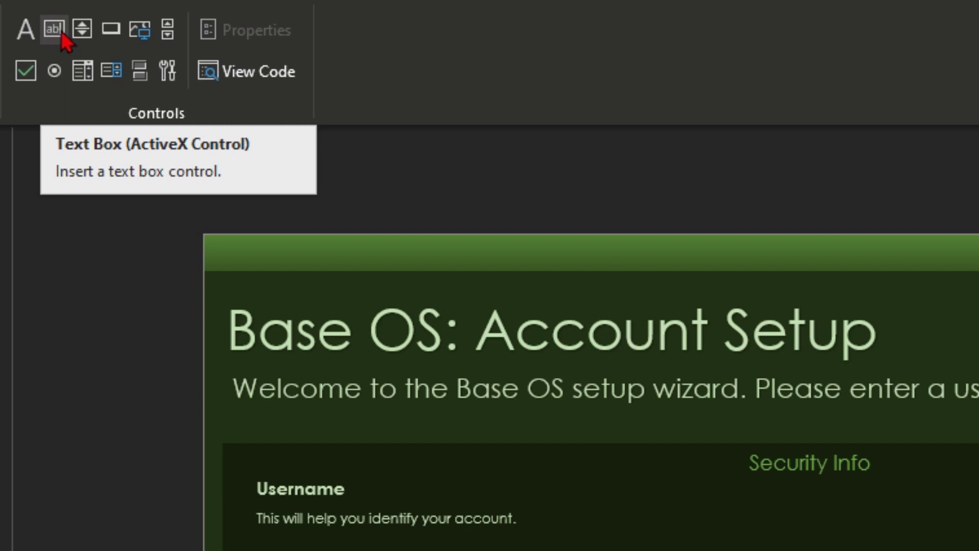
Draw a TextBox ActiveX control below the Username label and show its Properties sheet
left_click(54, 28)
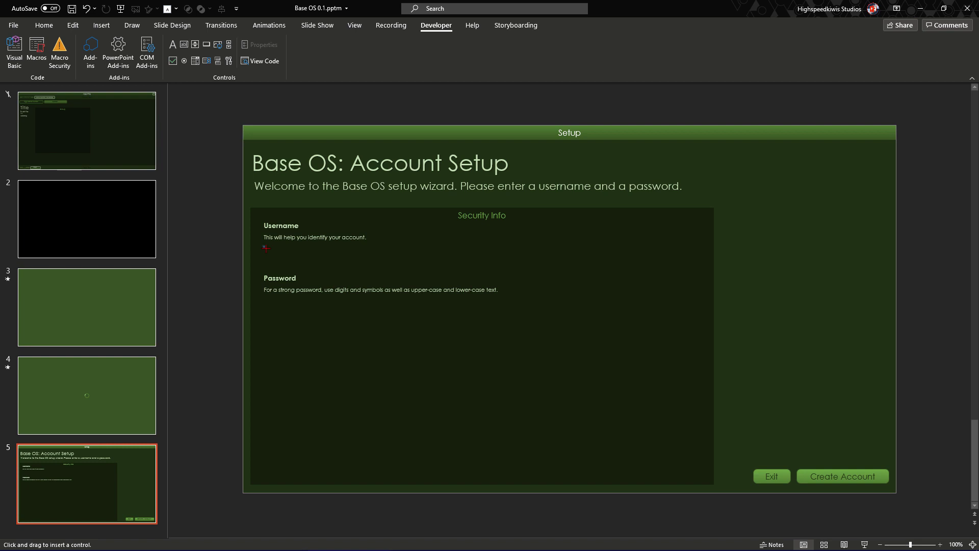
left_click_drag(266, 249, 695, 266)
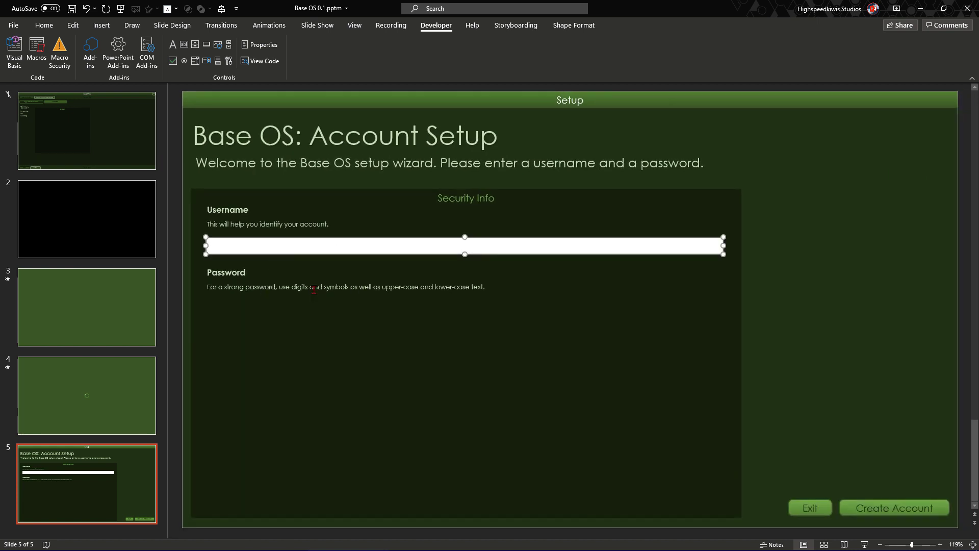
left_click(328, 273)
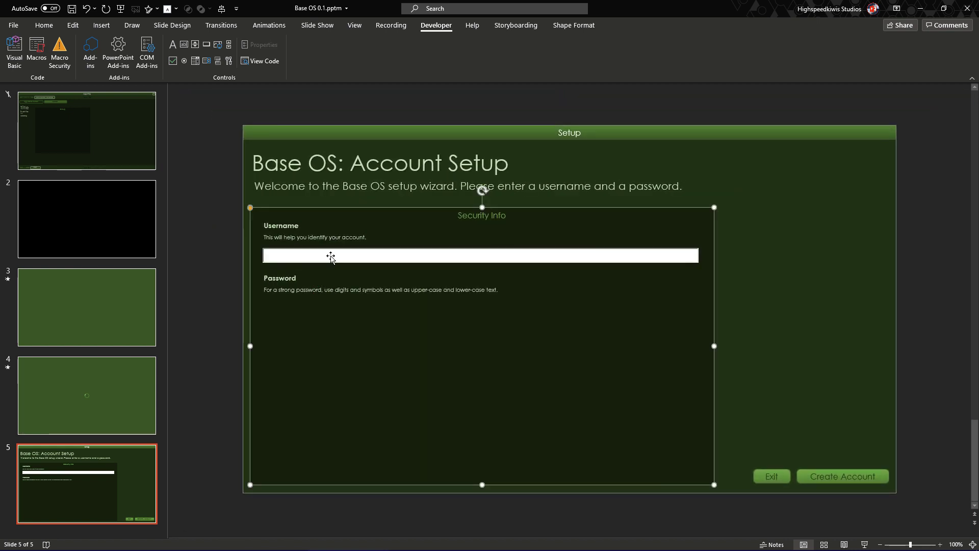
left_click(330, 257)
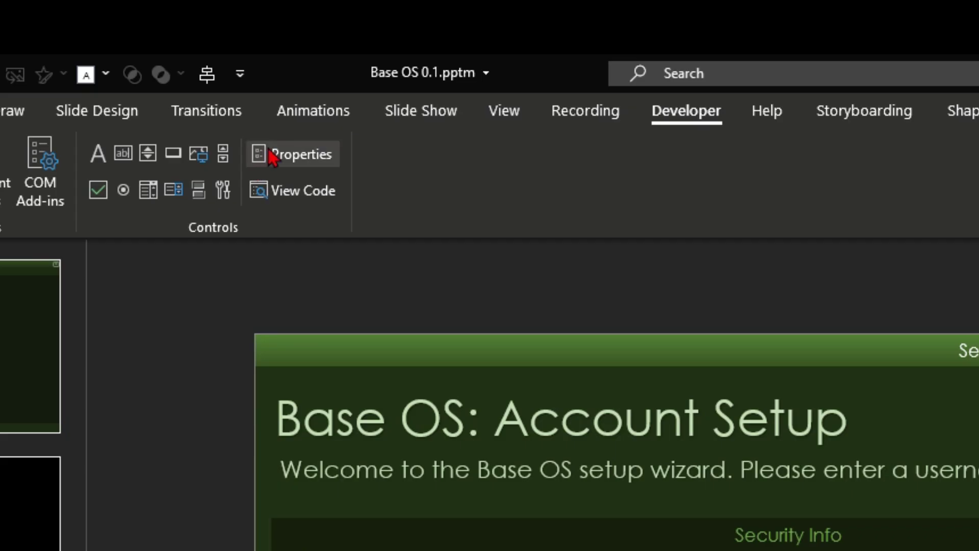
left_click(260, 44)
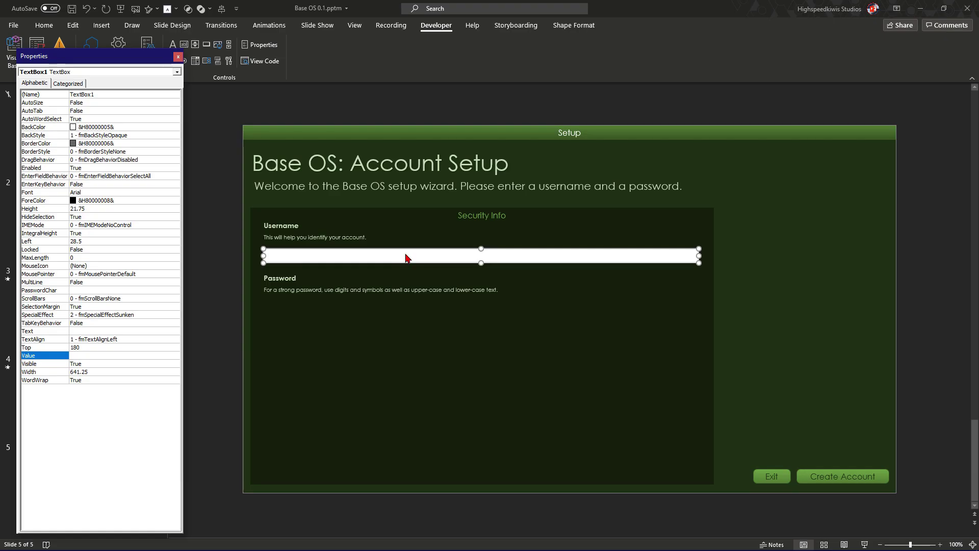
Pick TextBox1's SpecialEffect property and try the Flat effect
scroll(414, 255, "up", 5, "ctrl")
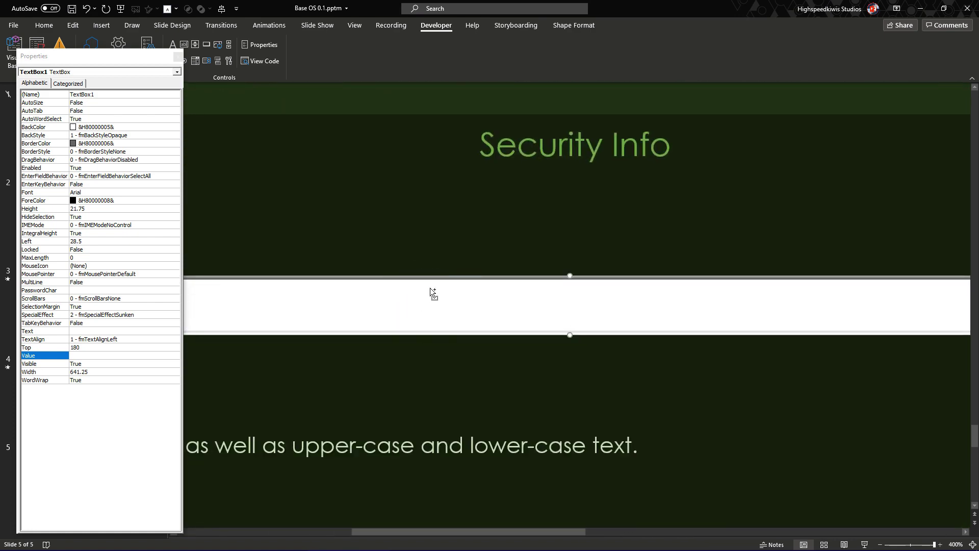
scroll(430, 290, "down", 5, "ctrl")
scroll(431, 288, "down", 2, "ctrl")
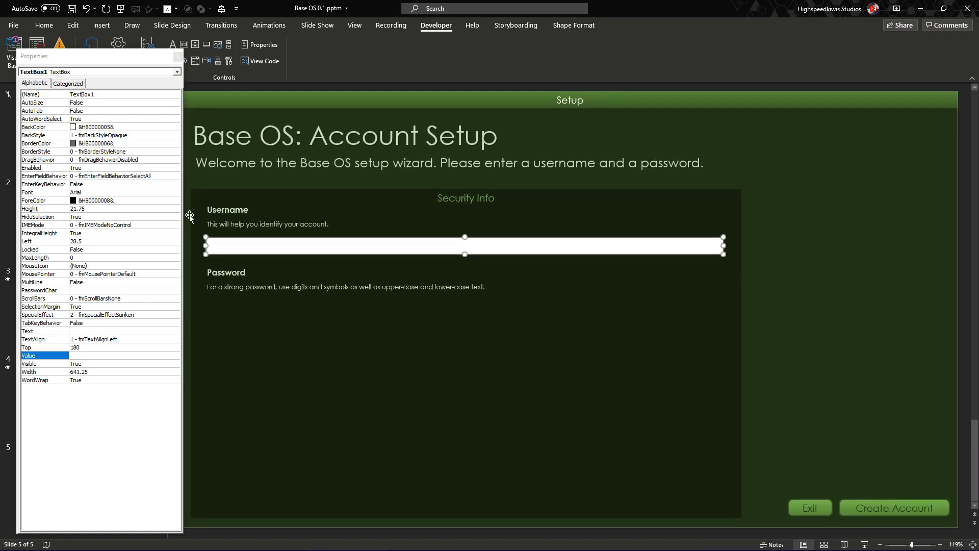
left_click(142, 315)
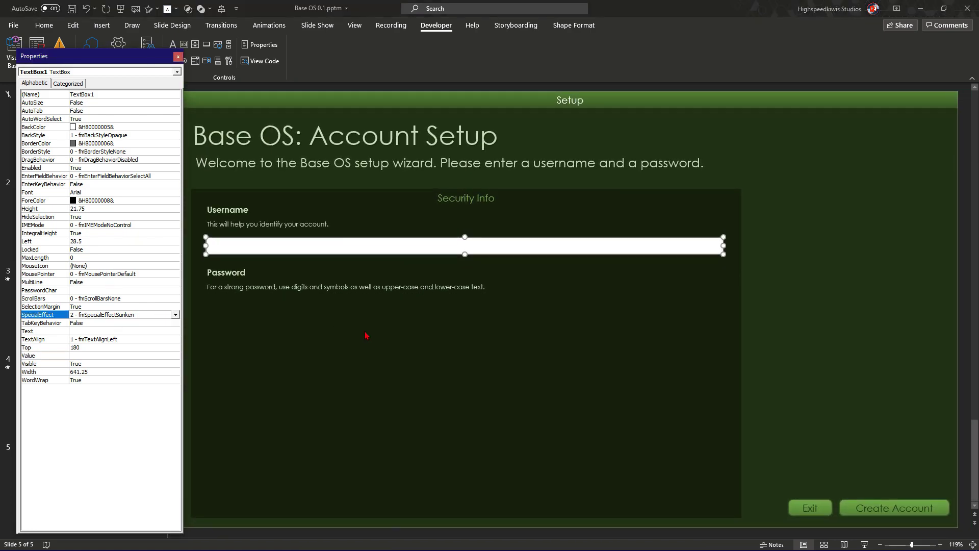
left_click(358, 238)
left_click(343, 244)
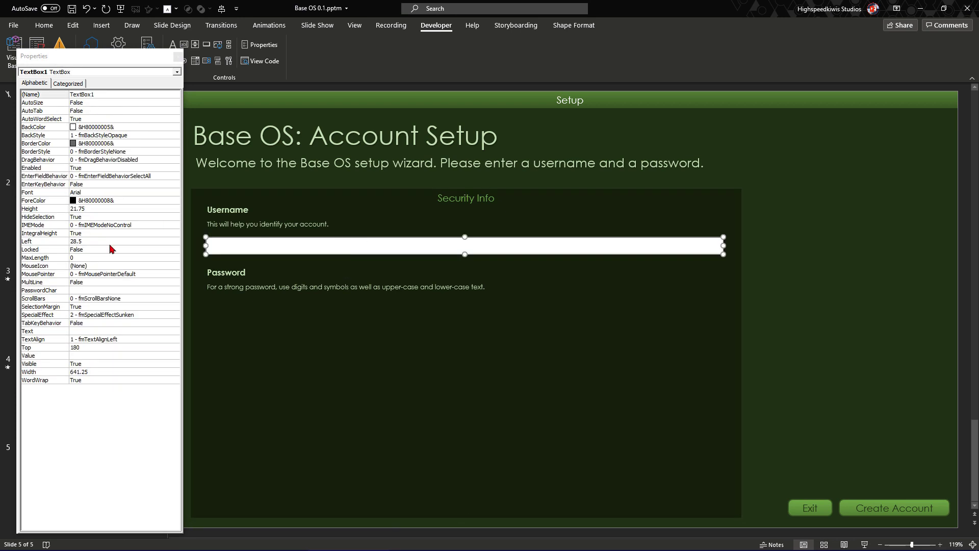
left_click(49, 317)
left_click(177, 314)
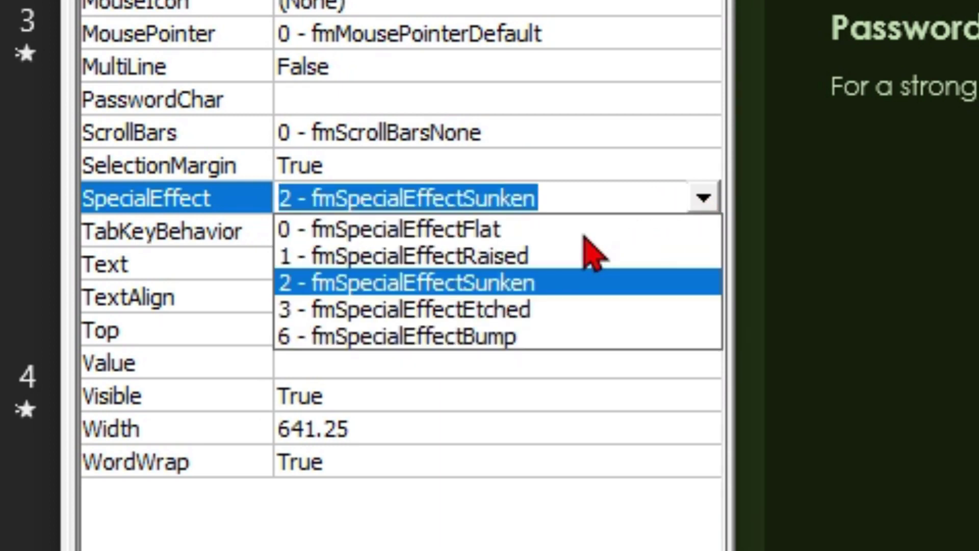
left_click(586, 235)
Compare Raised, Sunken and Bump, settling on 1 - fmSpecialEffectRaised
left_click(704, 198)
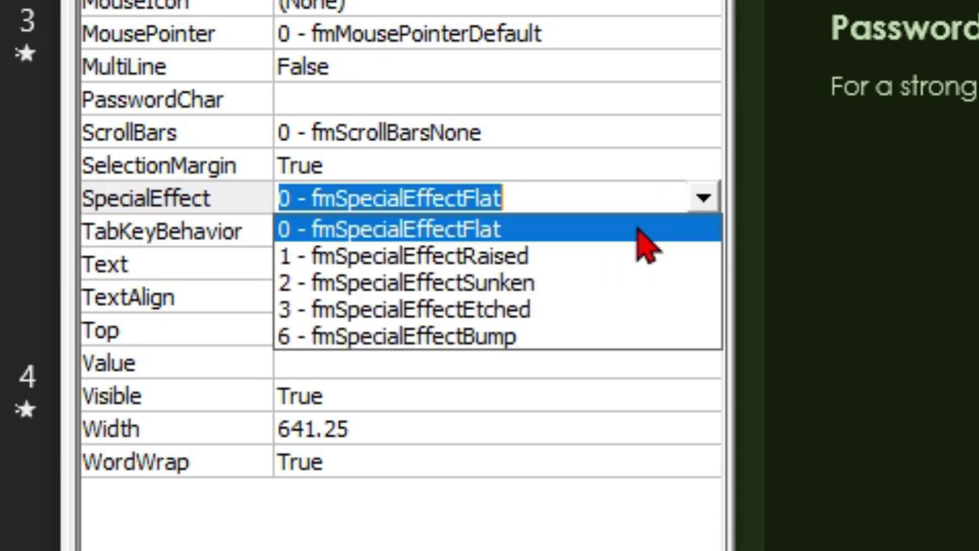
left_click(567, 256)
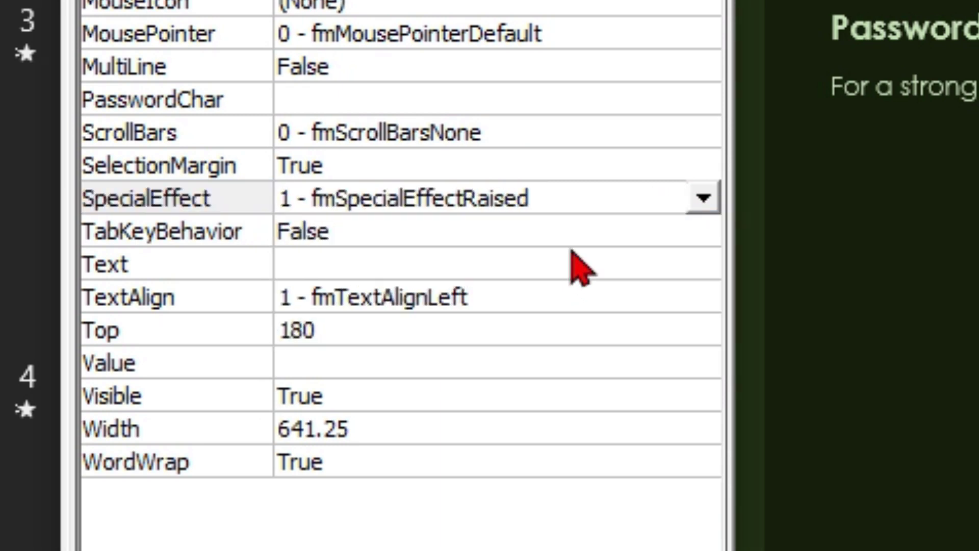
left_click(704, 197)
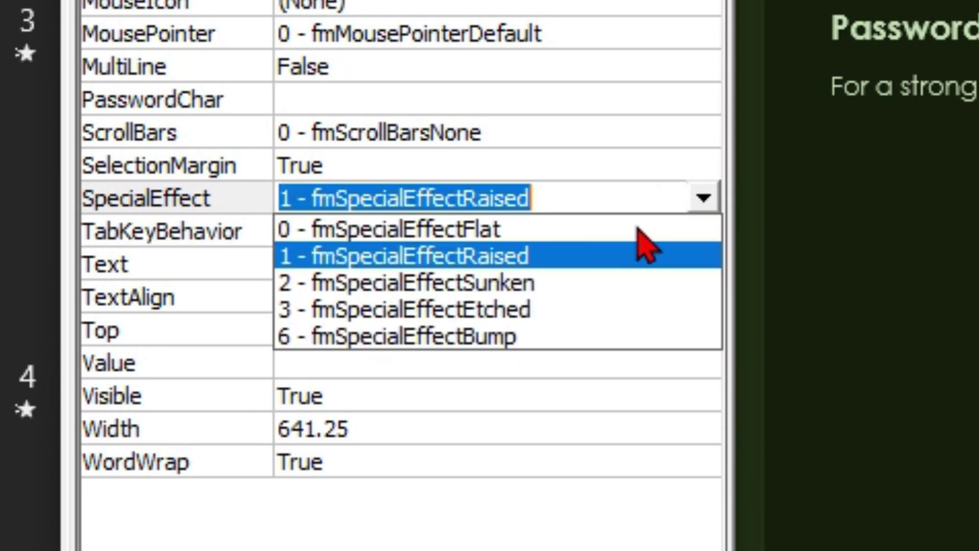
left_click(579, 280)
left_click(704, 198)
left_click(581, 292)
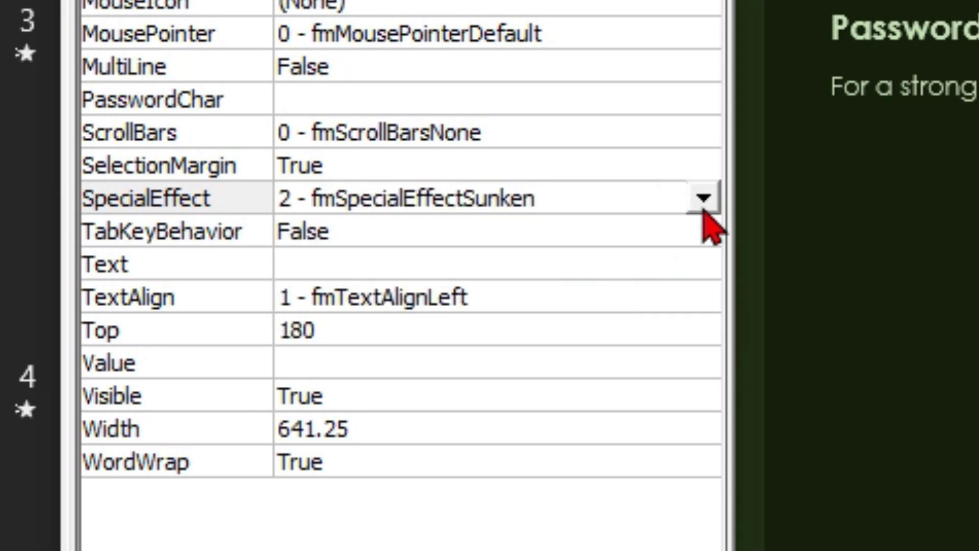
left_click(703, 200)
left_click(579, 334)
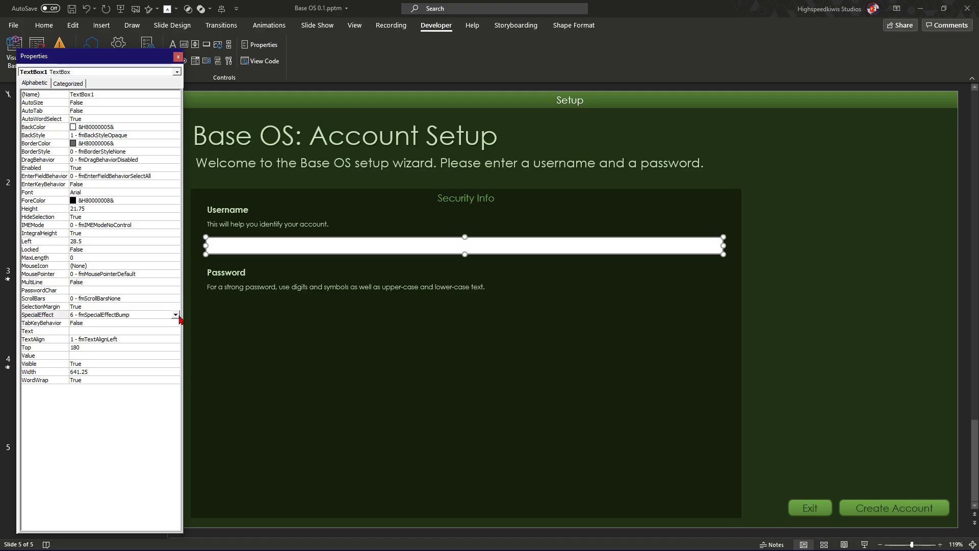
left_click(704, 198)
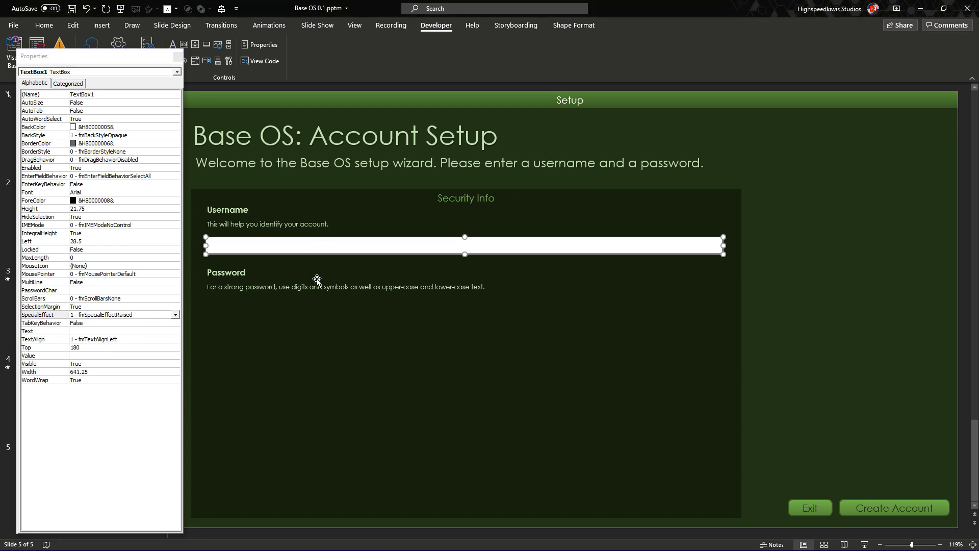
left_click(329, 252)
left_click(330, 251)
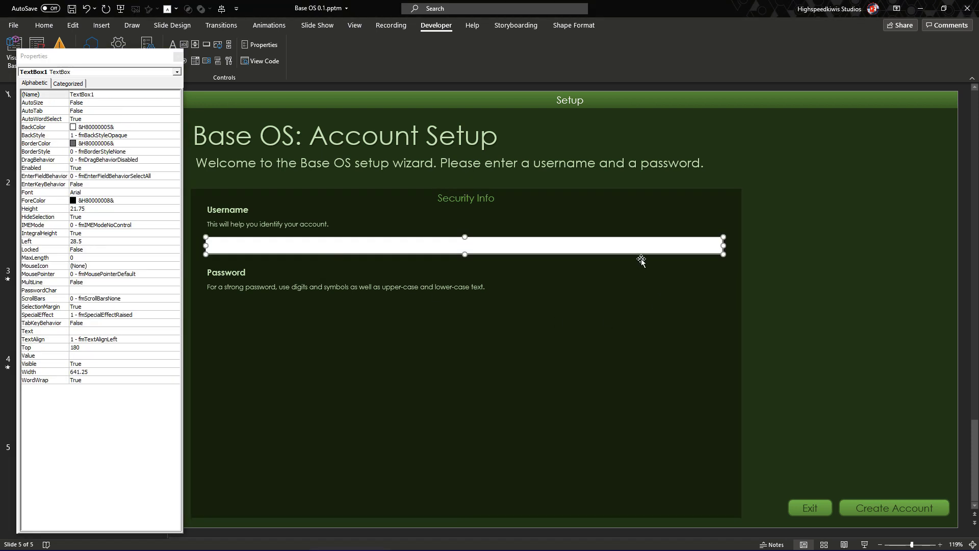
scroll(531, 249, "up", 5, "ctrl")
scroll(521, 328, "down", 5, "ctrl")
Enter 'dfsf' as the username box's Value property
left_click(88, 356)
type("dfsfdsf")
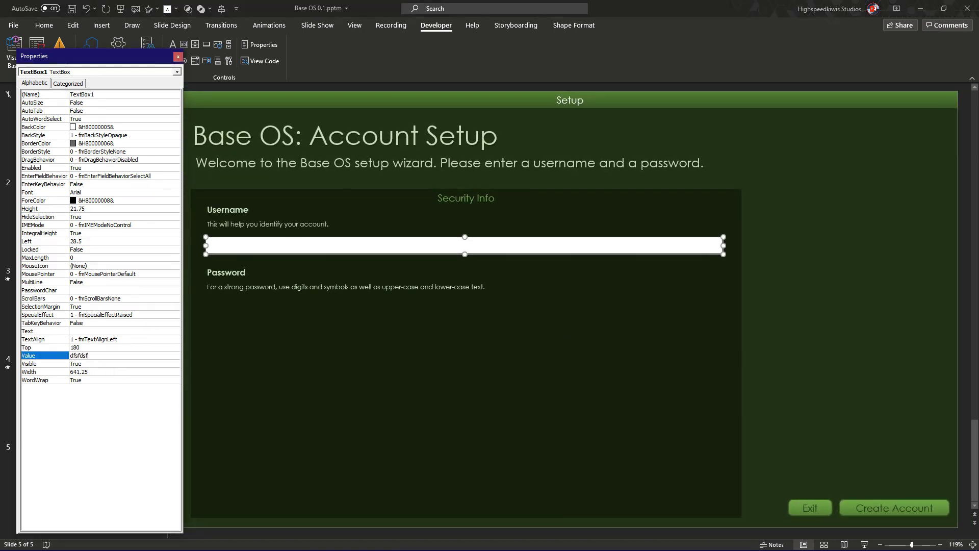
key("Return")
left_click(321, 244)
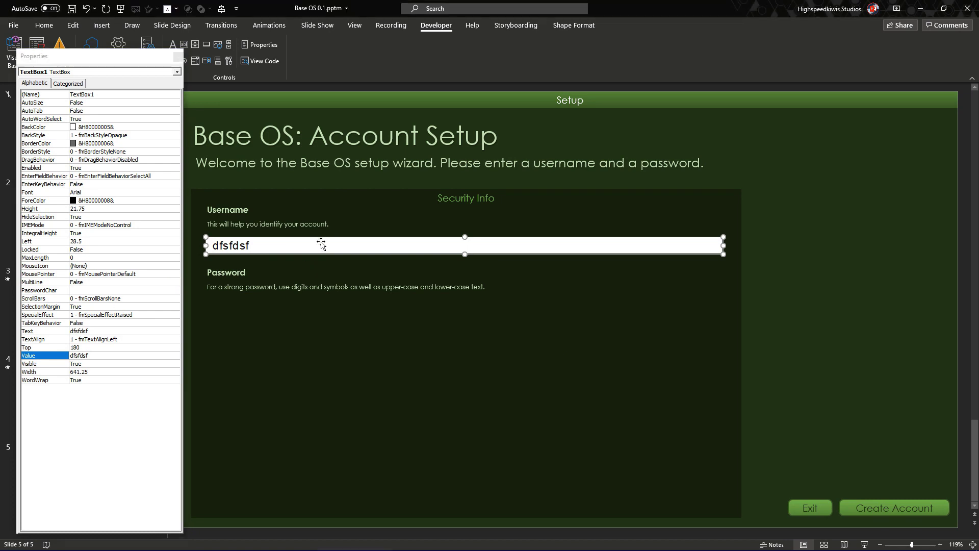
Set the username box's font to Century Gothic, size 11
left_click(43, 194)
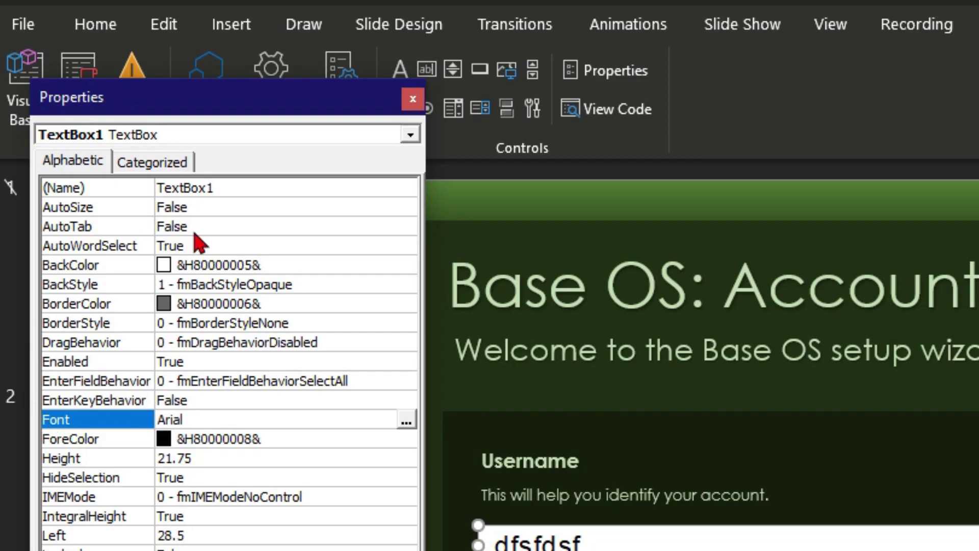
left_click(410, 424)
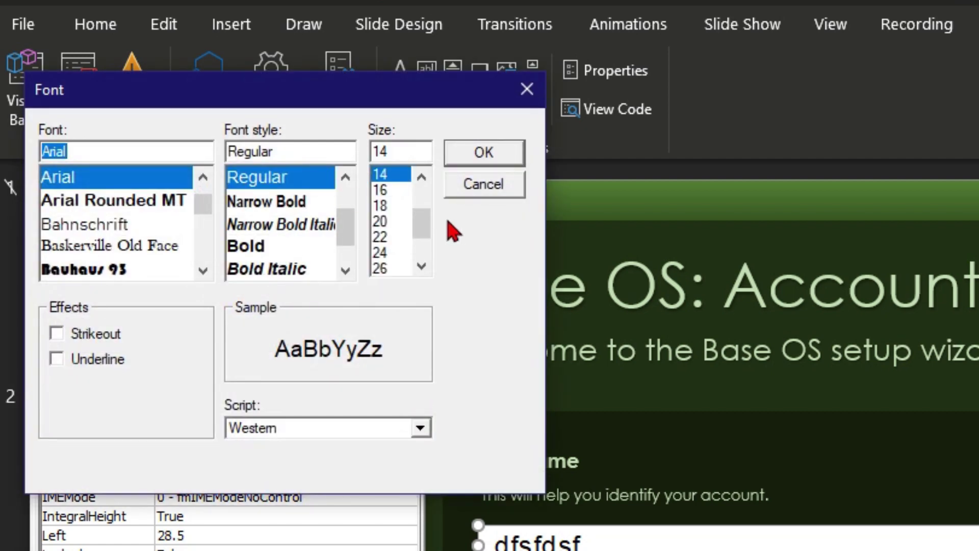
scroll(421, 219, "up", 2)
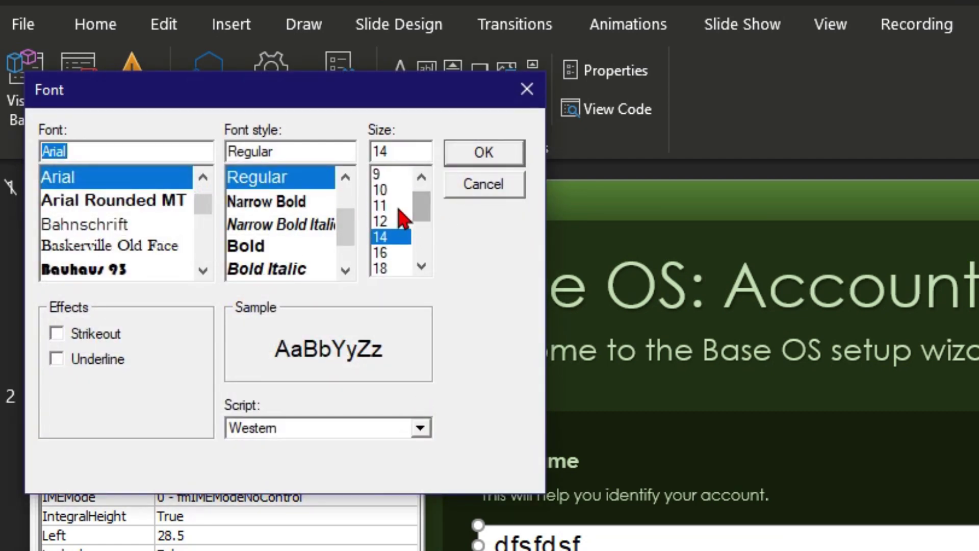
left_click(391, 206)
double_click(128, 149)
key("BackSpace")
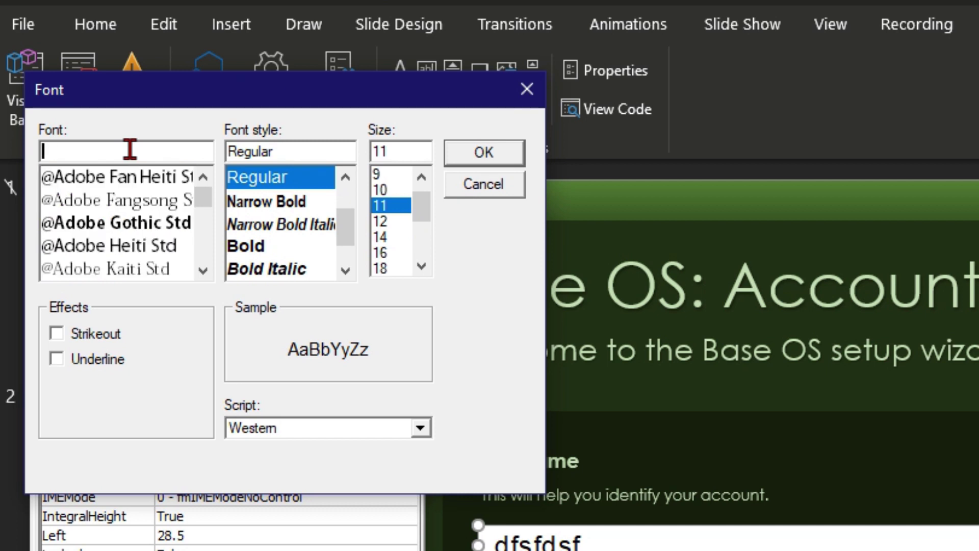
type("Centur")
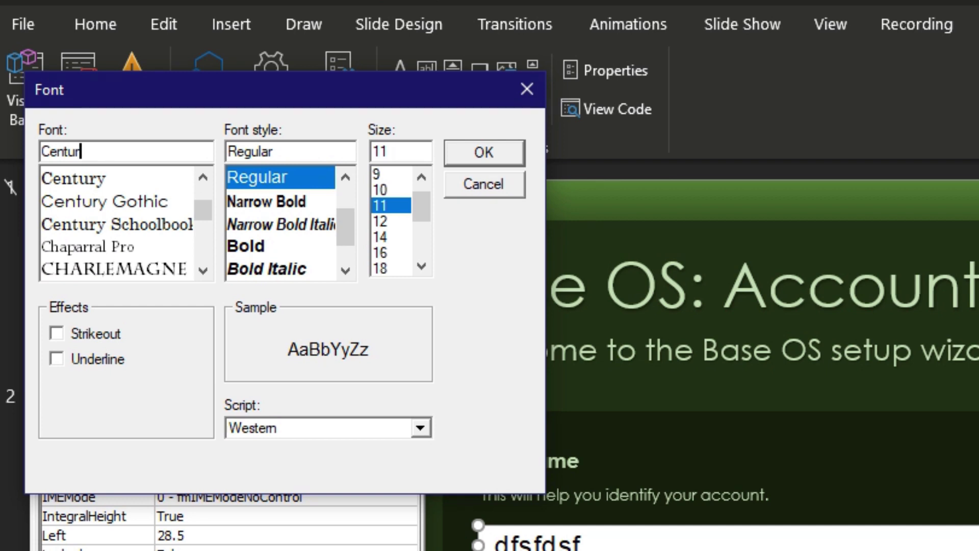
left_click(118, 204)
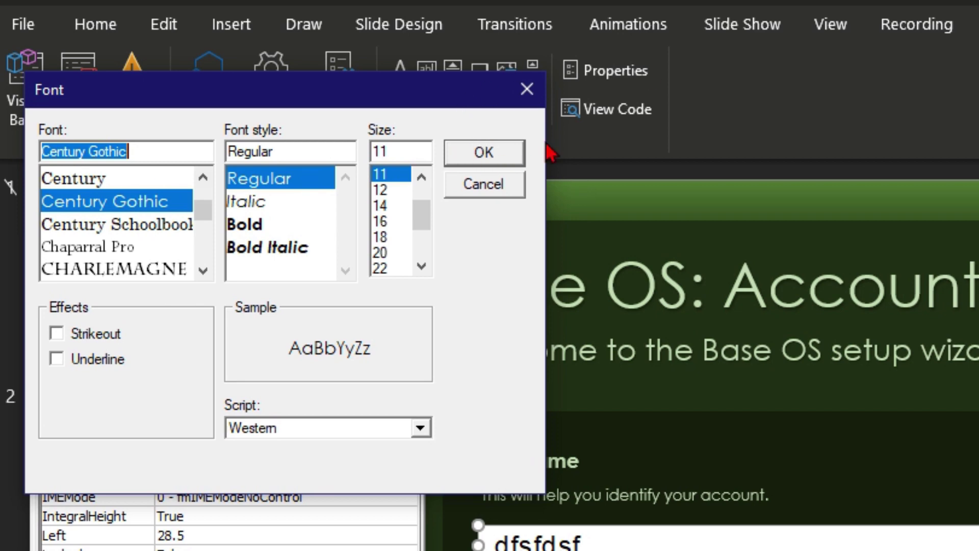
left_click(513, 153)
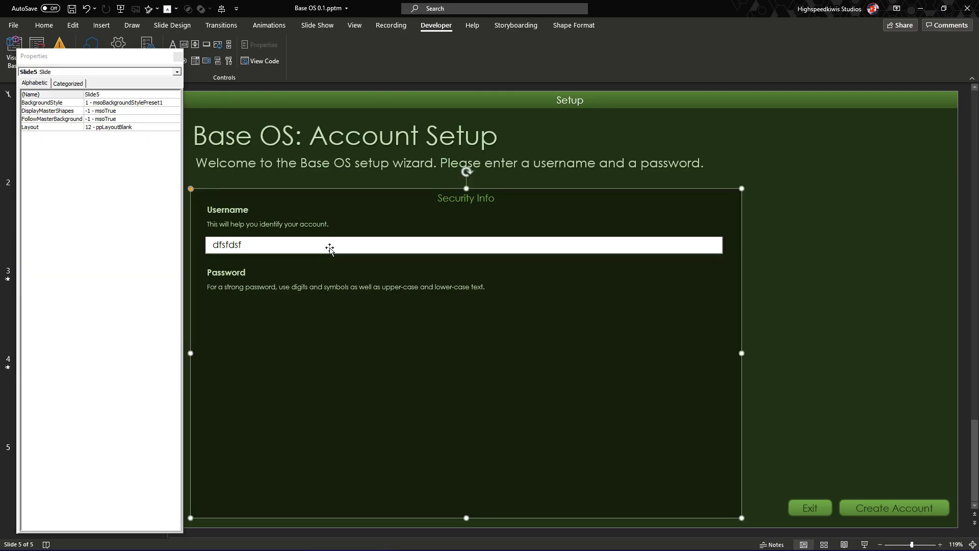
Shorten the username box slightly, duplicate it, and place the copy under Password
scroll(339, 261, "up", 8)
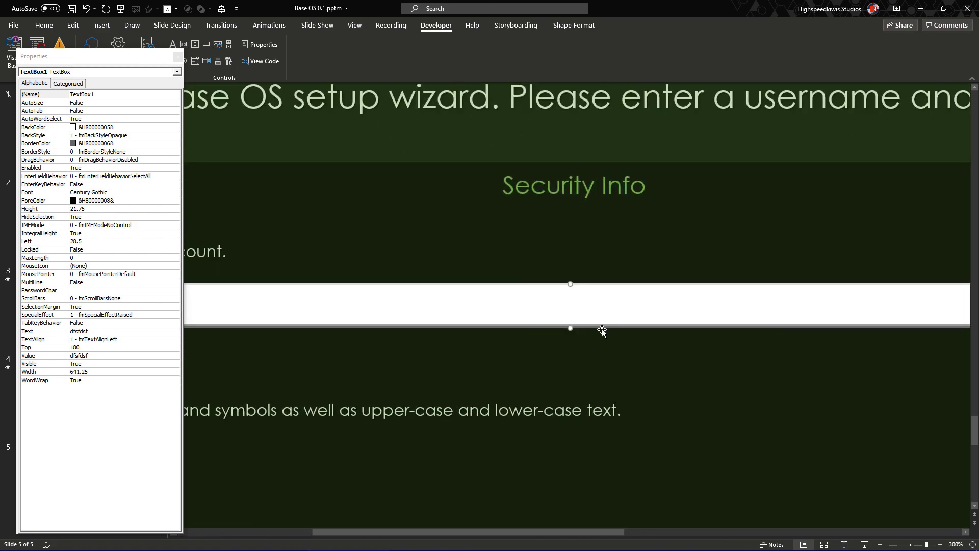
left_click_drag(568, 325, 570, 311)
scroll(571, 312, "down", 8)
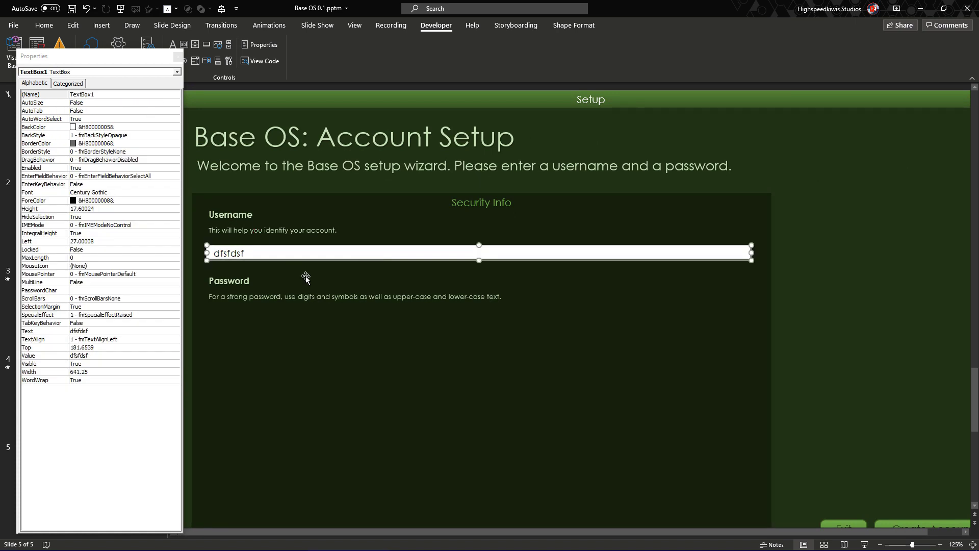
key("ctrl+d")
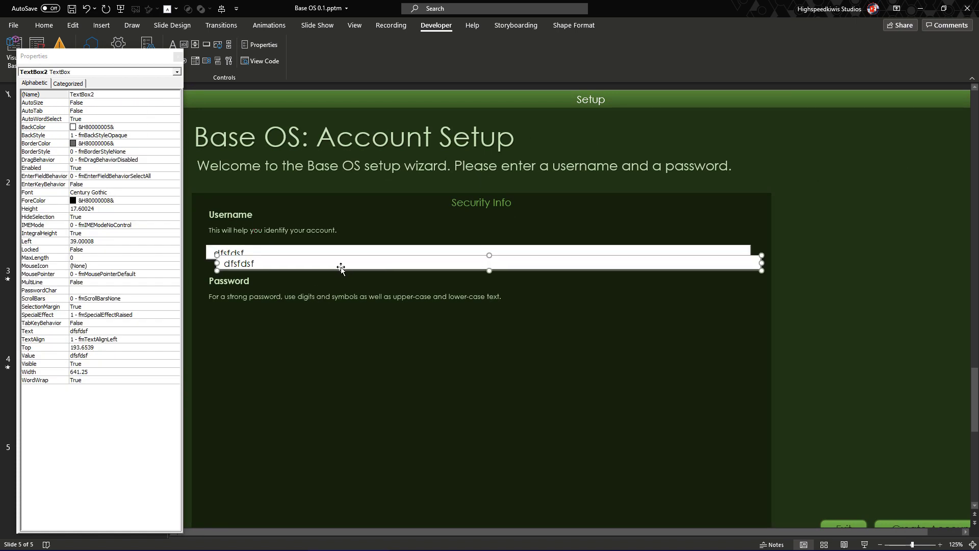
left_click_drag(338, 267, 332, 328)
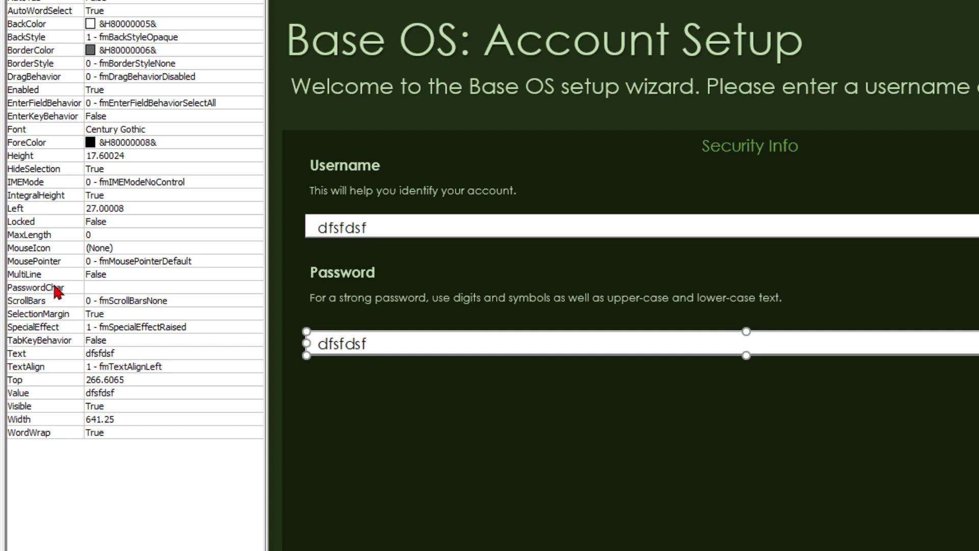
left_click(51, 290)
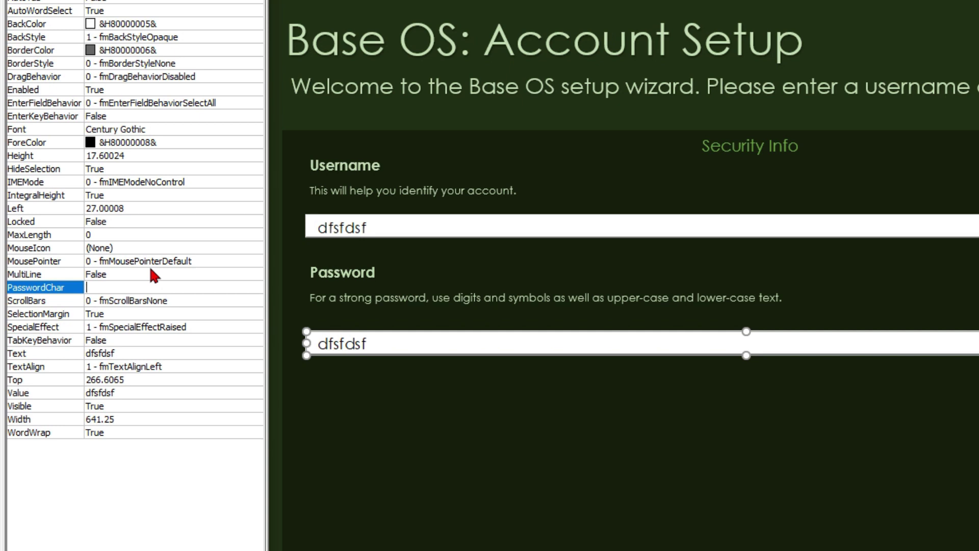
type("@")
type("#")
key("Return")
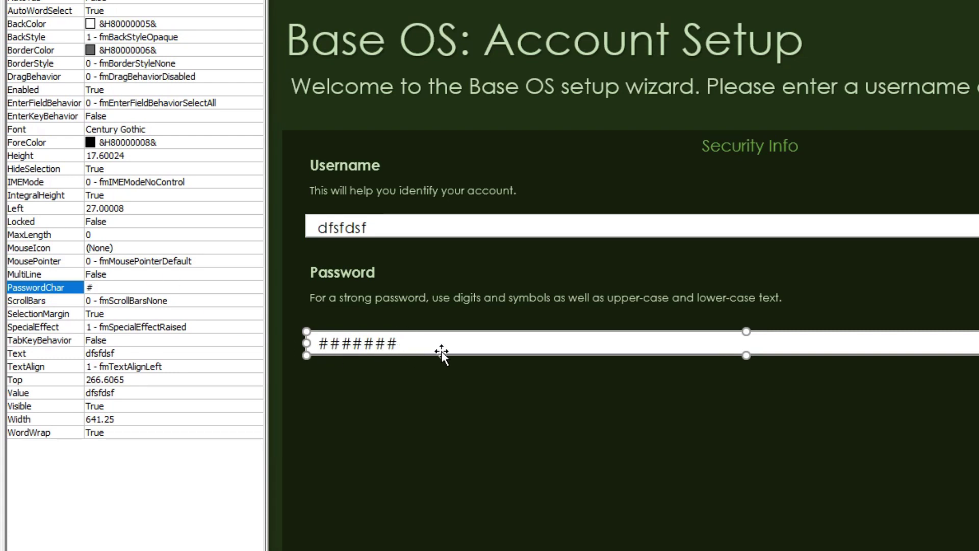
left_click(130, 395)
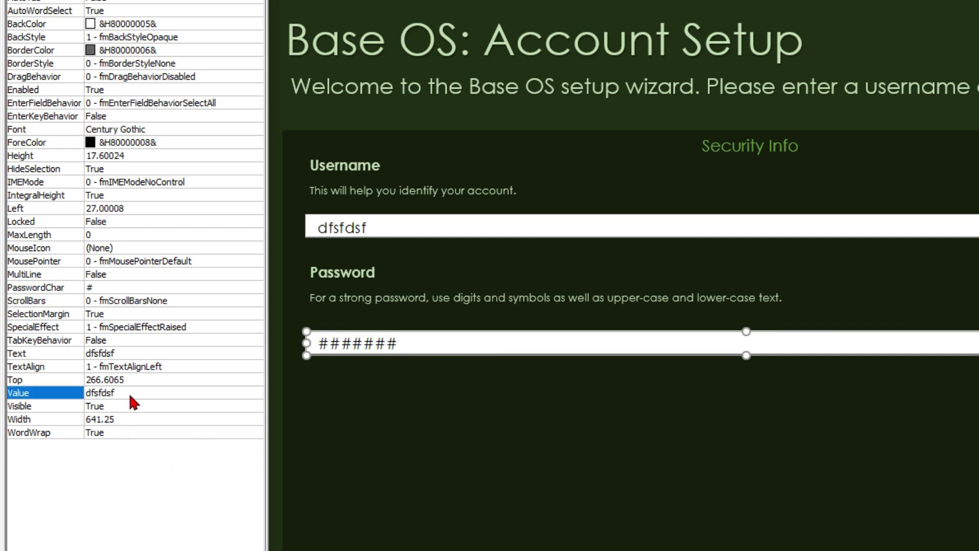
left_click(57, 395)
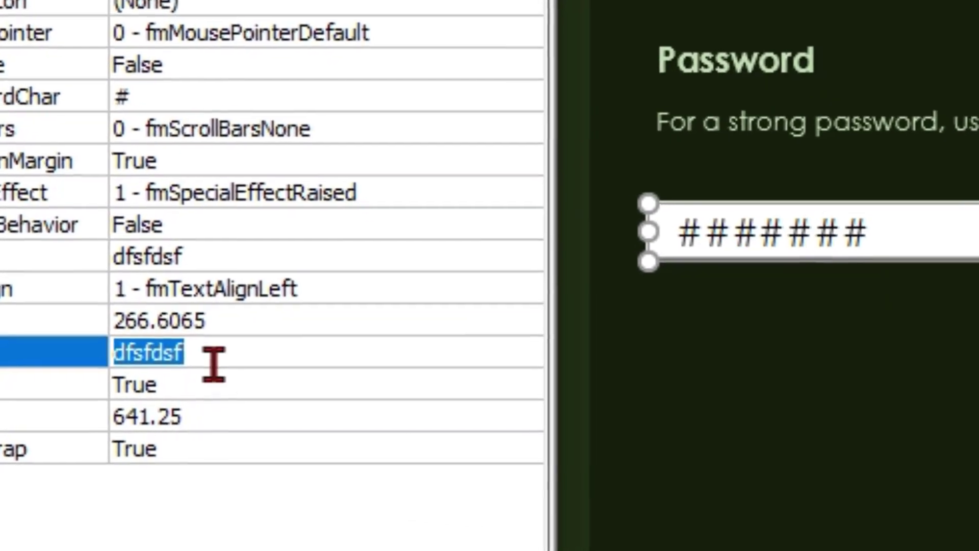
left_click(192, 371)
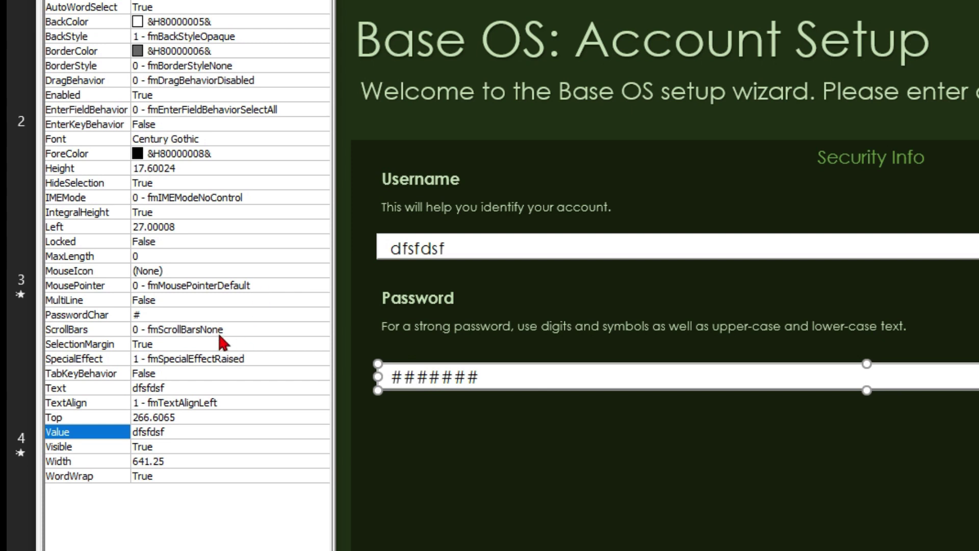
Try * and ) as PasswordChar, restore #, and close the Properties window
left_click(199, 312)
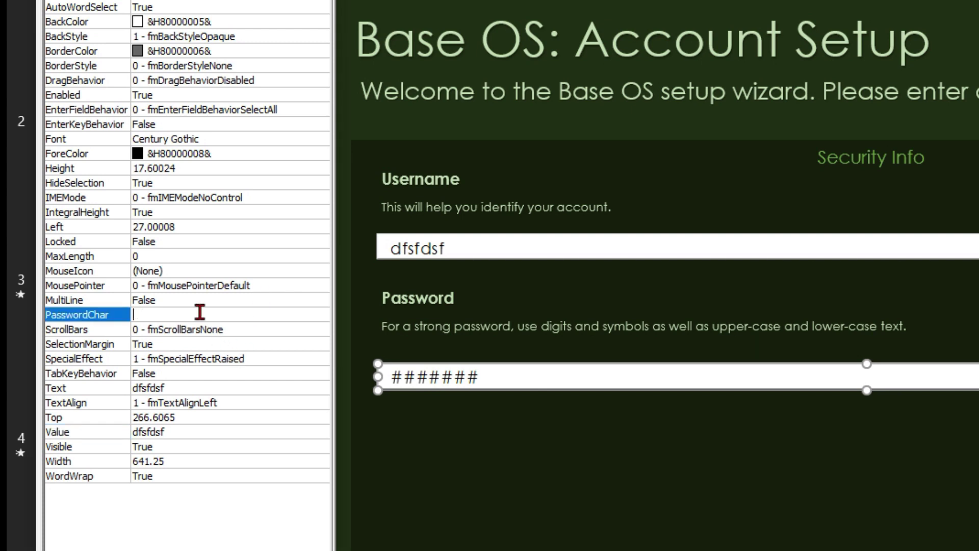
type("*")
key("Return")
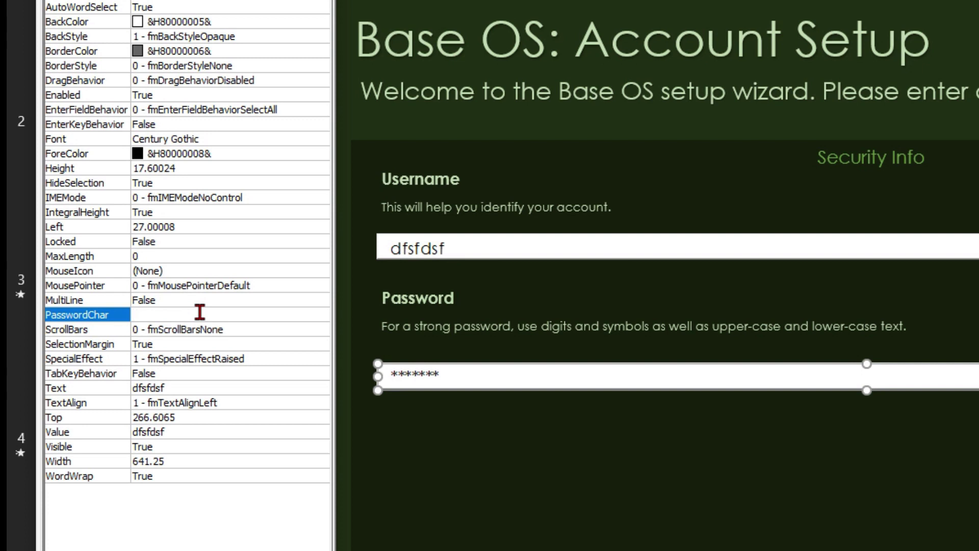
type(")")
key("Return")
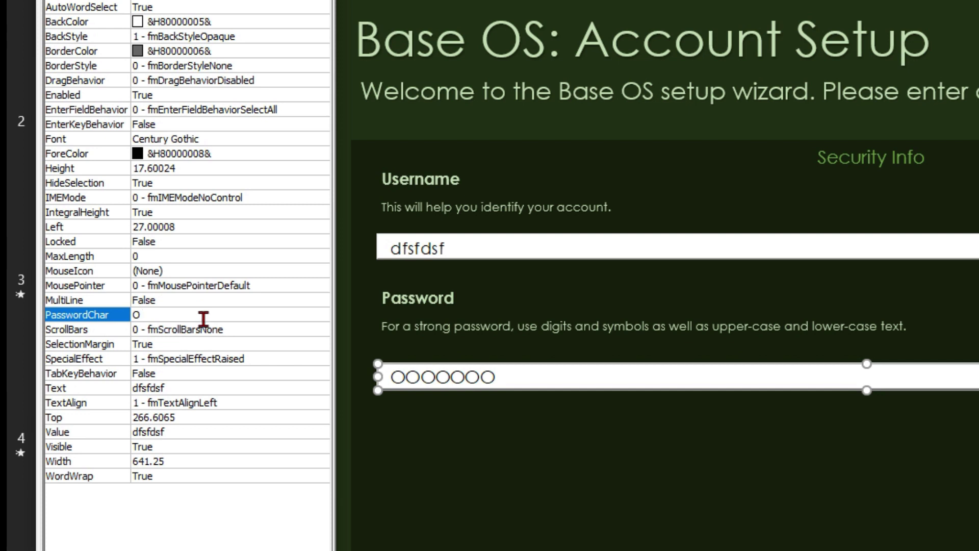
type("#")
key("Return")
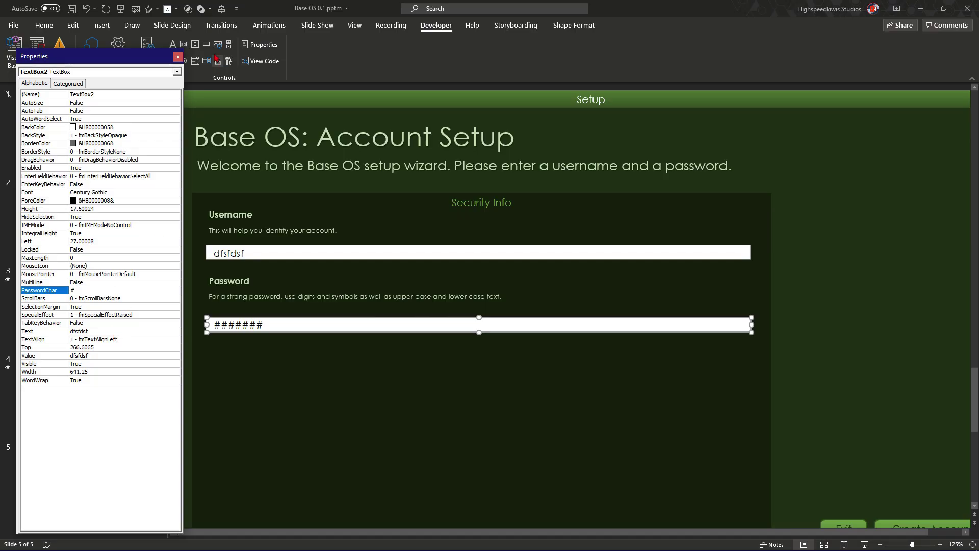
left_click(178, 57)
Duplicate the setup slide as slide 6 and delete all its objects
left_click(398, 232)
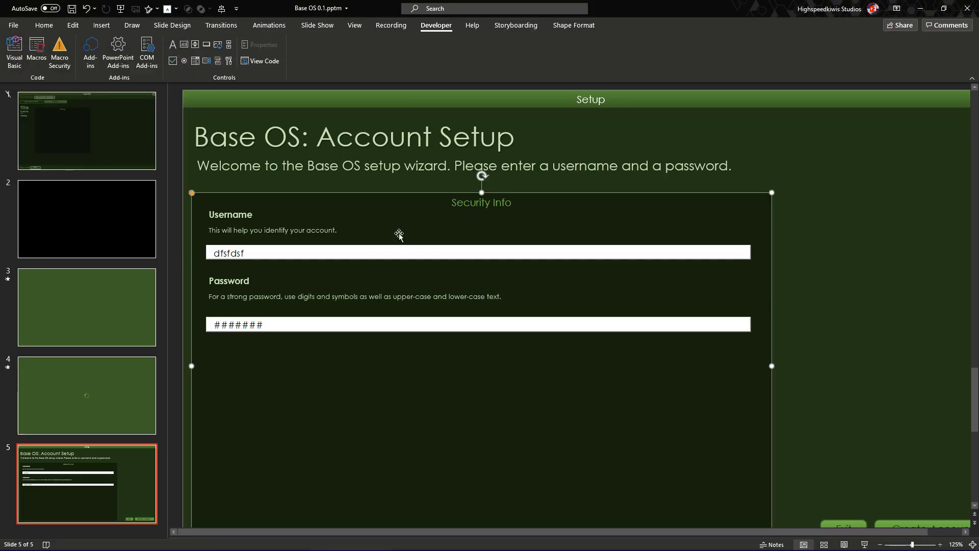
scroll(397, 241, "down", 2)
scroll(395, 241, "up", 2)
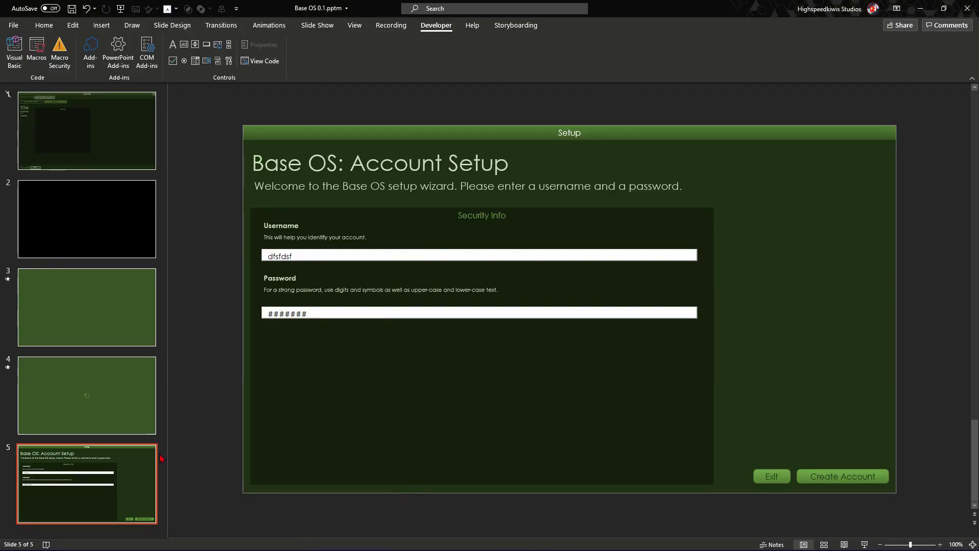
key("ctrl+d")
left_click(335, 363)
key("ctrl+a")
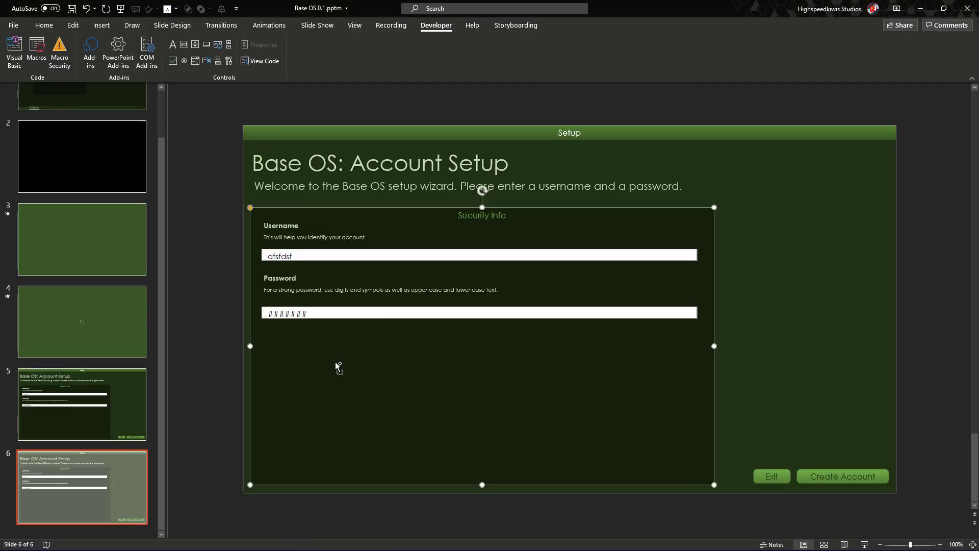
key("Delete")
Give slide 6 a papyrus picture-or-texture fill background
right_click(721, 318)
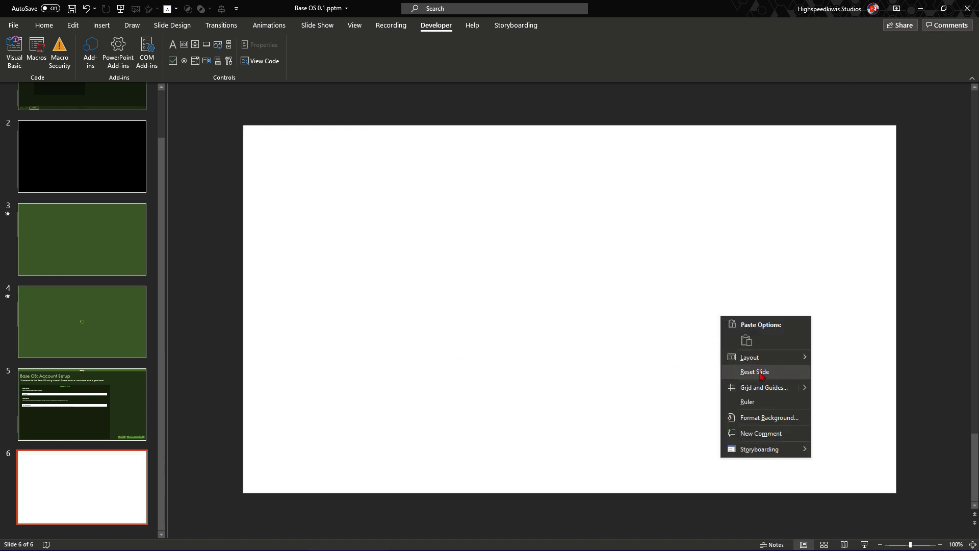
left_click(771, 419)
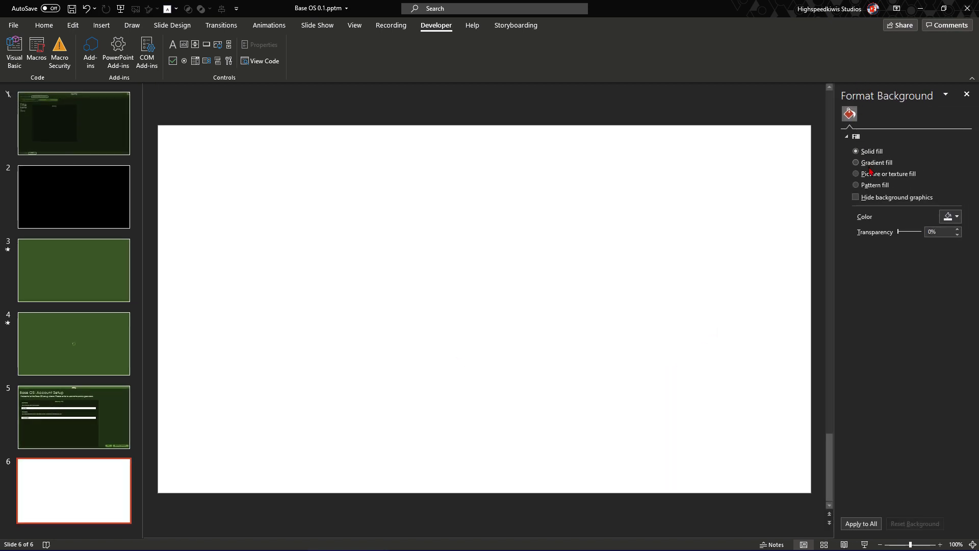
left_click(880, 176)
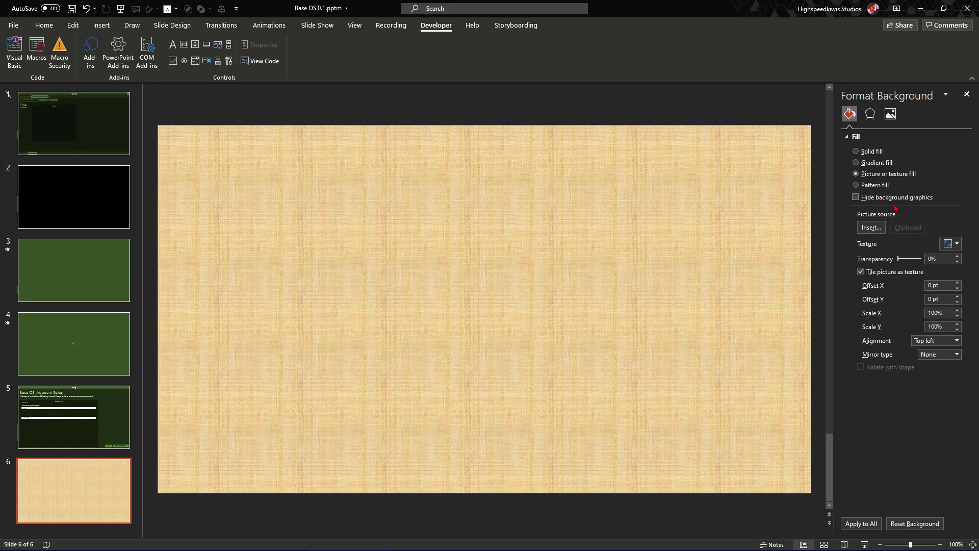
left_click(872, 227)
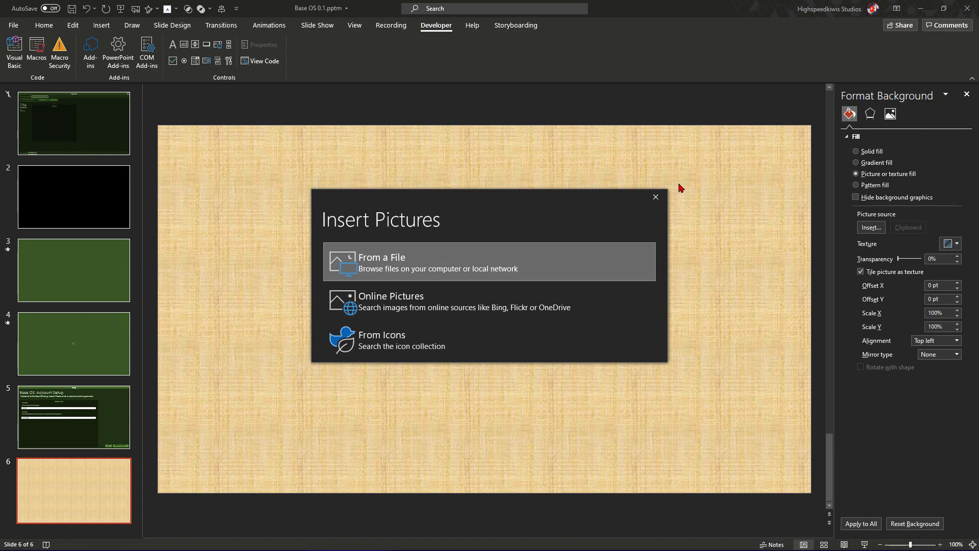
left_click(656, 196)
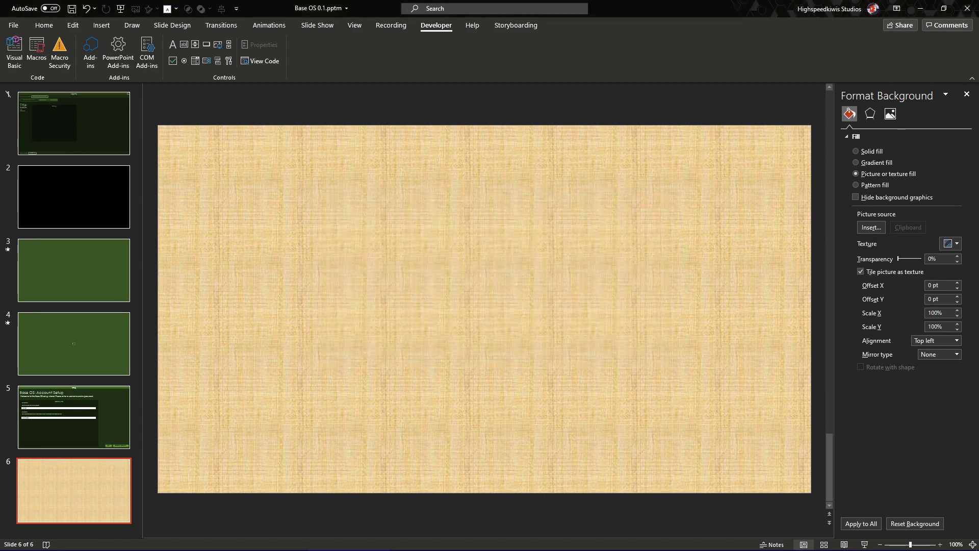
left_click(966, 94)
Fill slide 6's background with a blue circuit-board image from Online Pictures
right_click(460, 157)
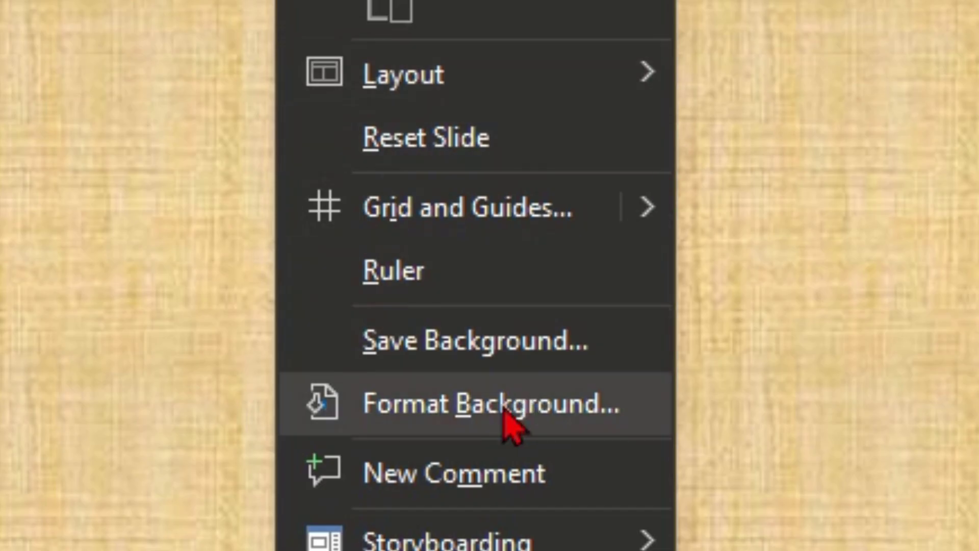
left_click(512, 274)
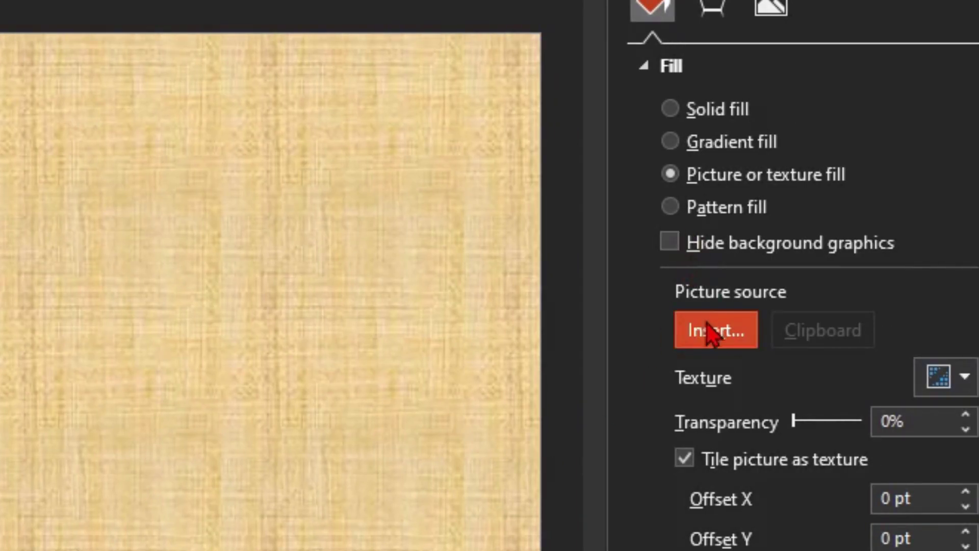
left_click(709, 329)
left_click(438, 309)
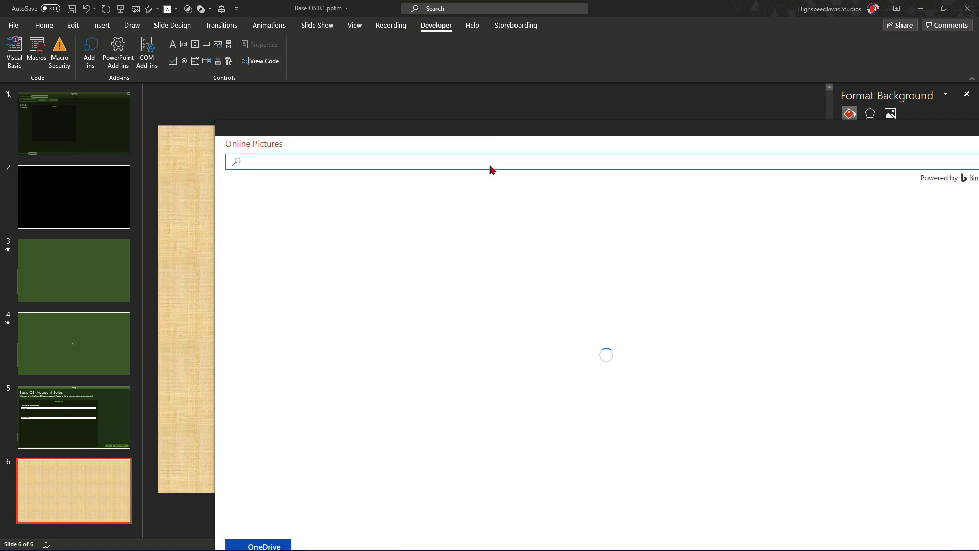
left_click_drag(498, 138, 409, 67)
scroll(440, 304, "down", 2)
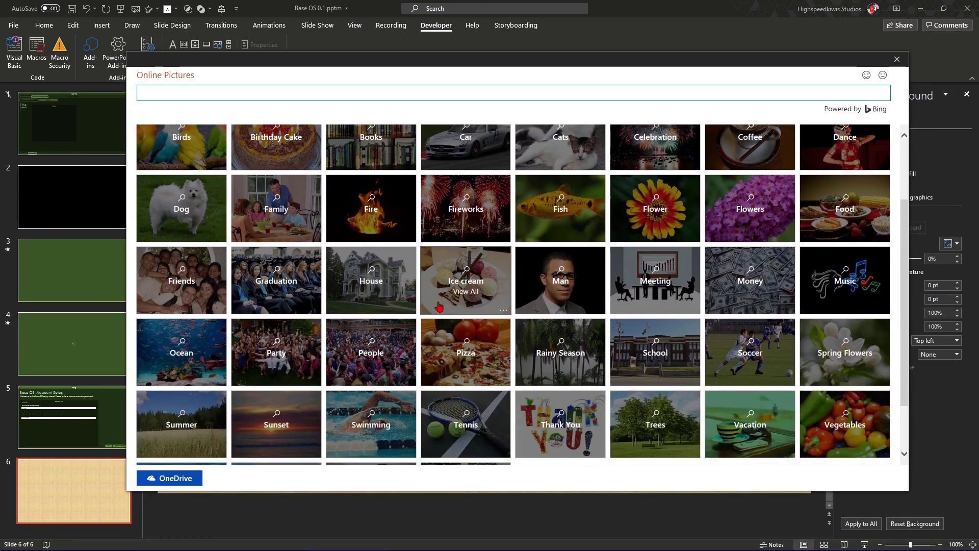
scroll(440, 304, "down", 2)
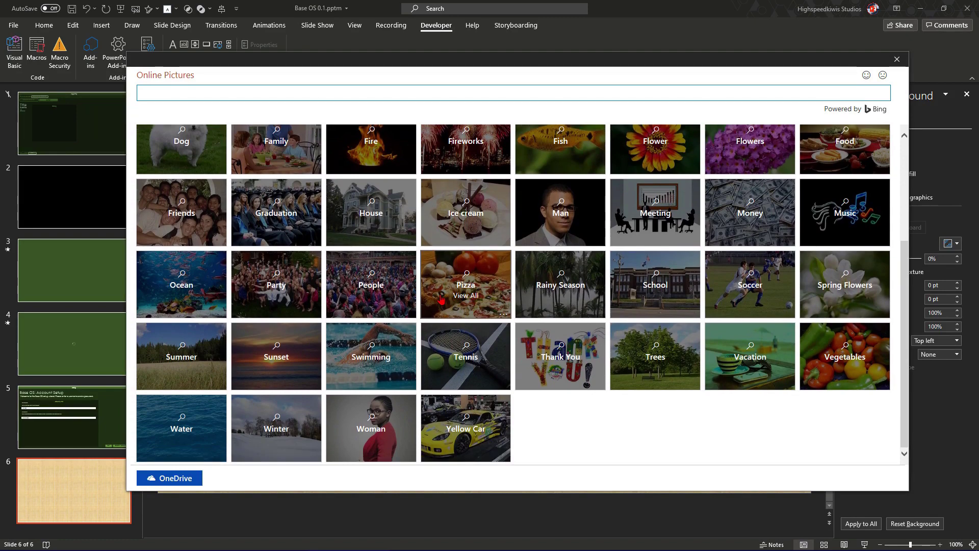
scroll(589, 304, "up", 4)
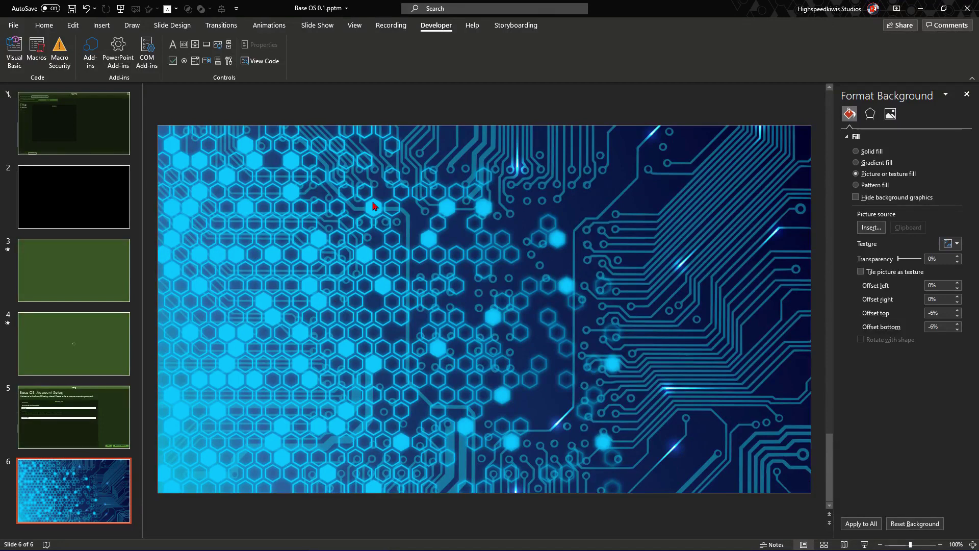
left_click_drag(280, 228, 535, 363)
Apply the circuit-board background to all slides, then compare the setup slide with slide 6
left_click(861, 523)
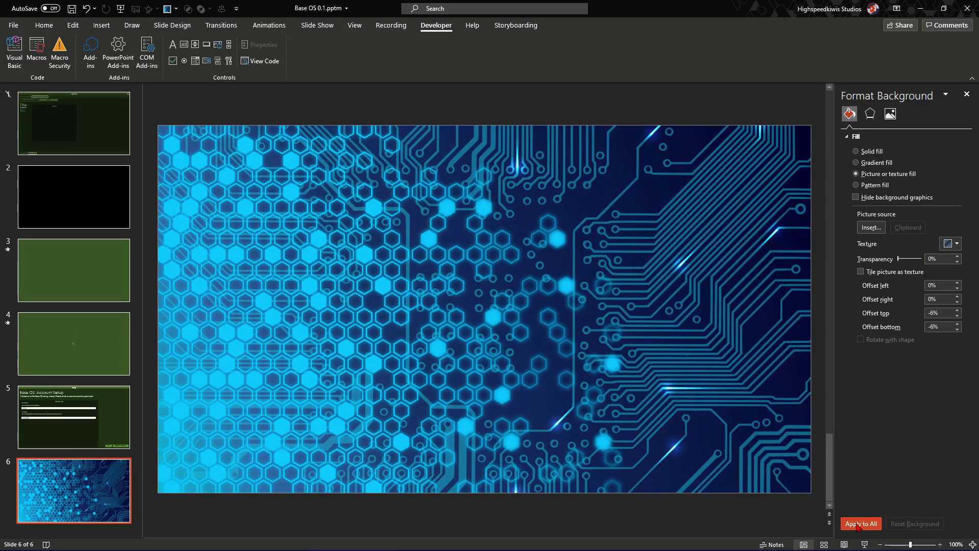
key("Up")
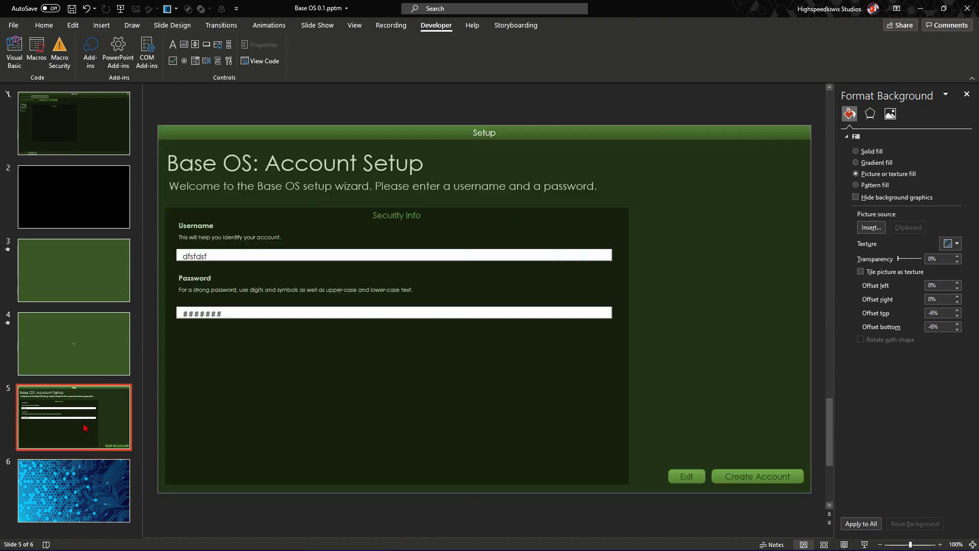
key("Down")
key("Up")
key("Down")
key("Up")
key("Down")
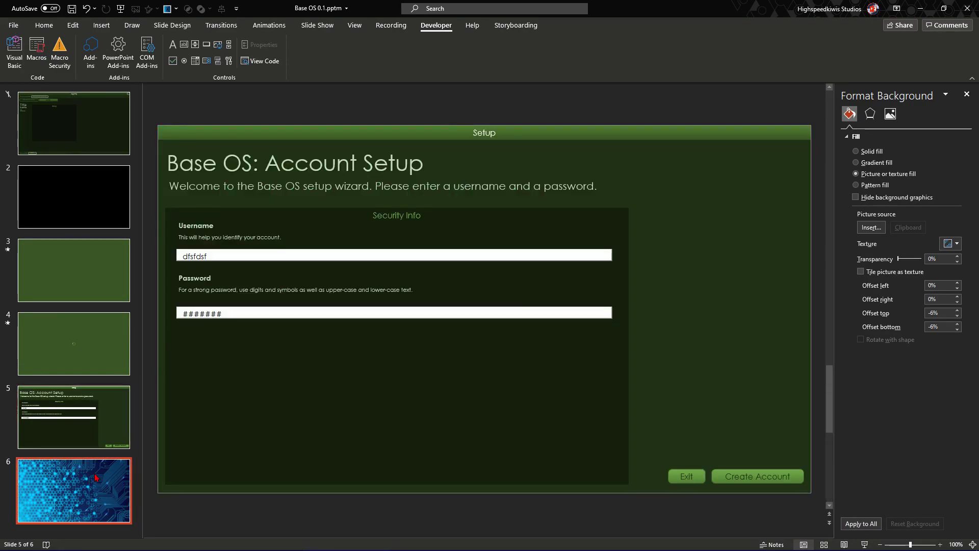